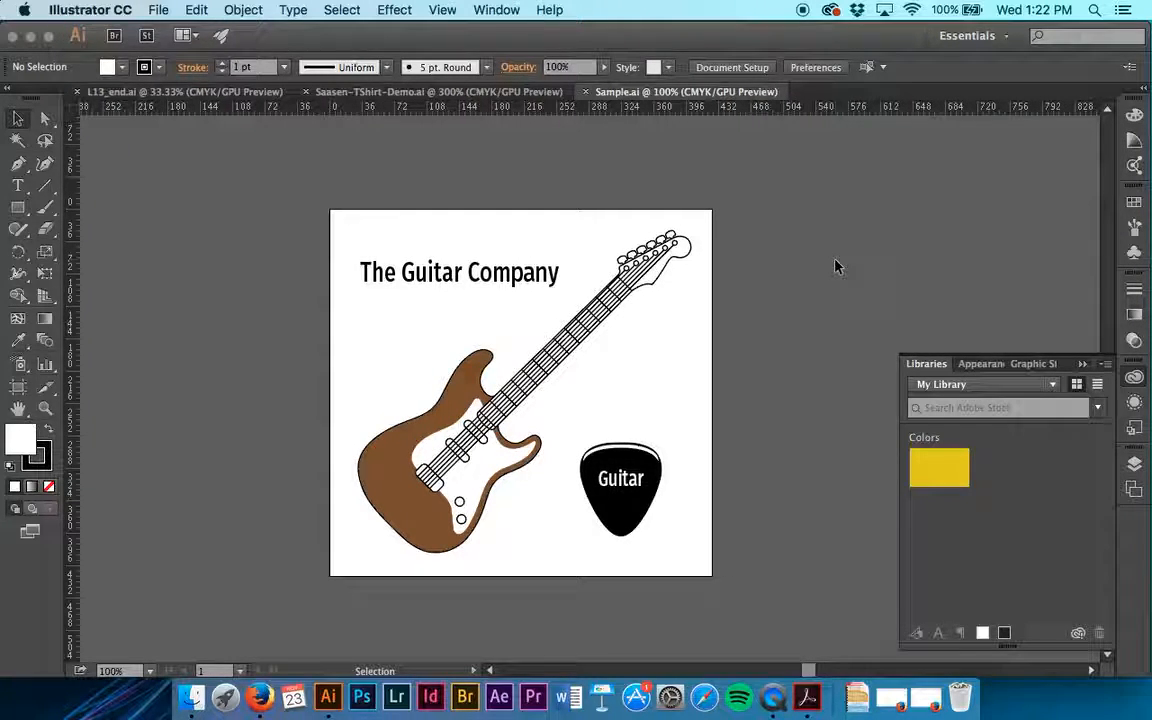
{"action": "mouse_move", "coordinate": [959, 468]}
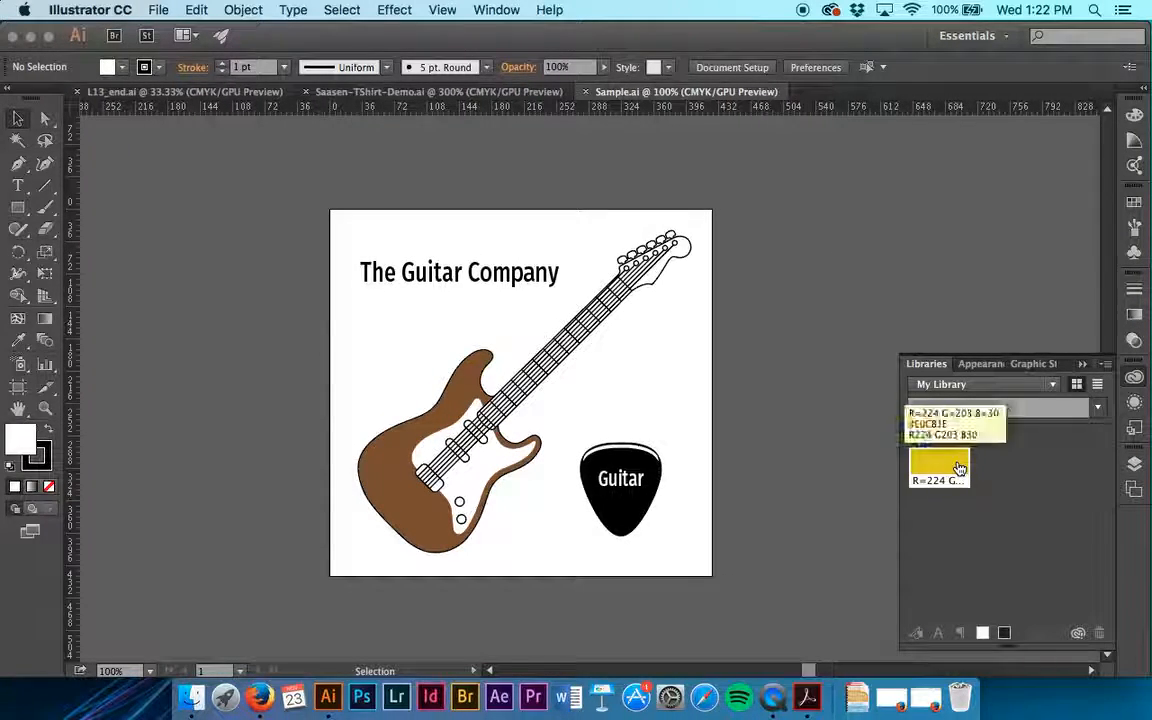
{"action": "left_click", "coordinate": [959, 468]}
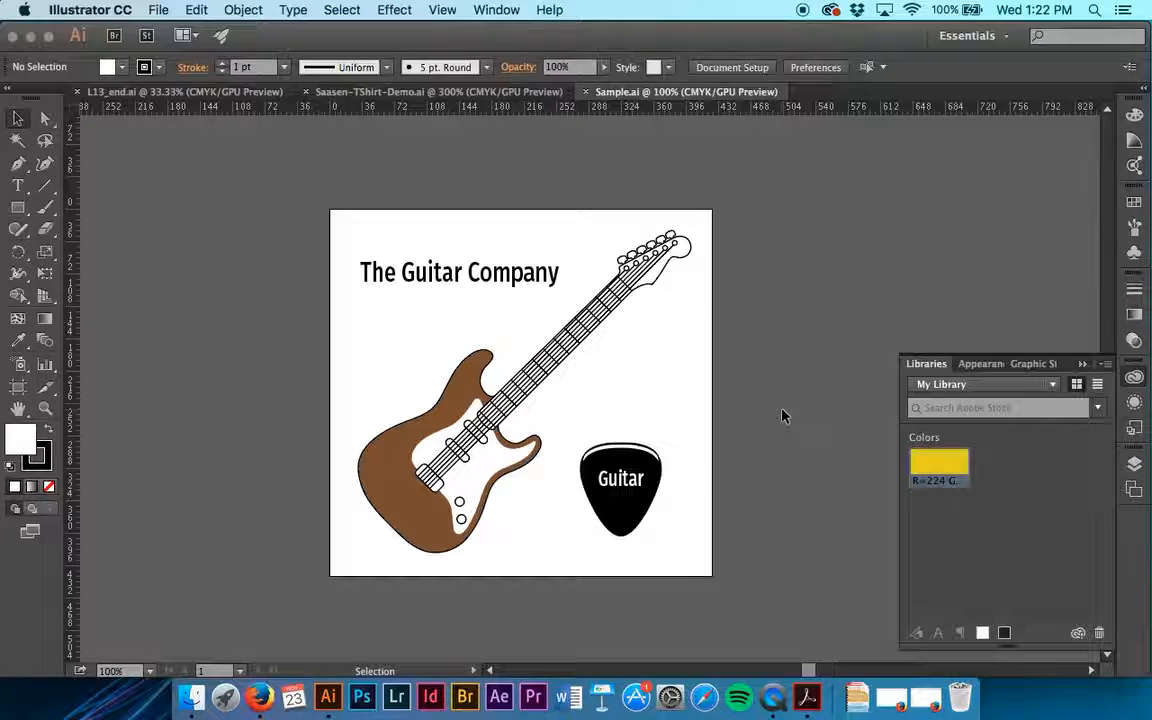
Step: Save the formatting of "The Guitar Company" heading to My Library as a paragraph style
{"action": "left_click", "coordinate": [500, 270]}
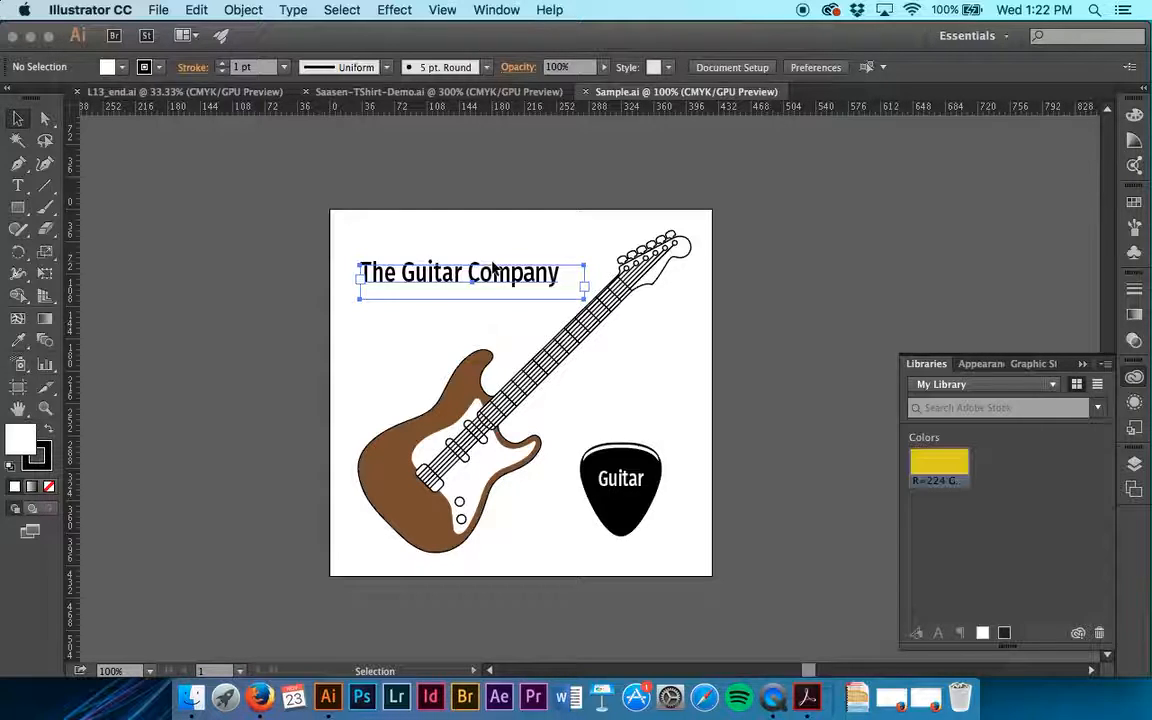
{"action": "left_click", "coordinate": [493, 265]}
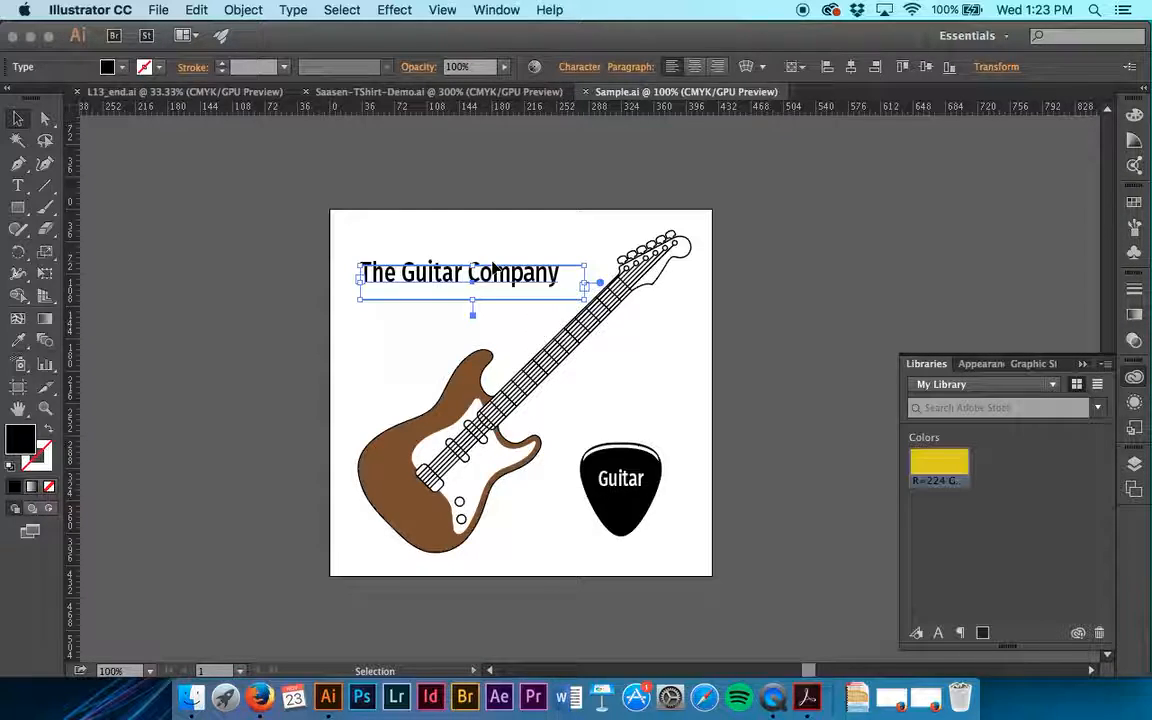
{"action": "left_click_drag", "start_coordinate": [492, 265], "coordinate": [962, 635]}
{"action": "left_click", "coordinate": [960, 634]}
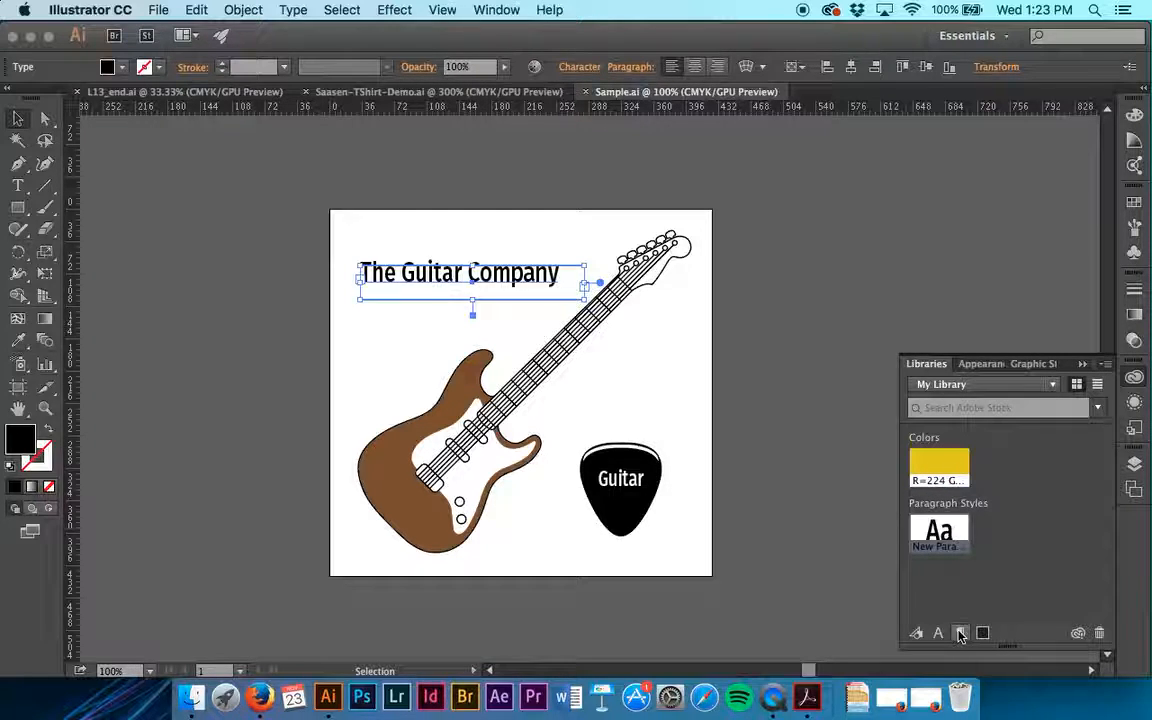
Step: Rename the new paragraph style in My Library as Guitar
{"action": "mouse_move", "coordinate": [937, 534]}
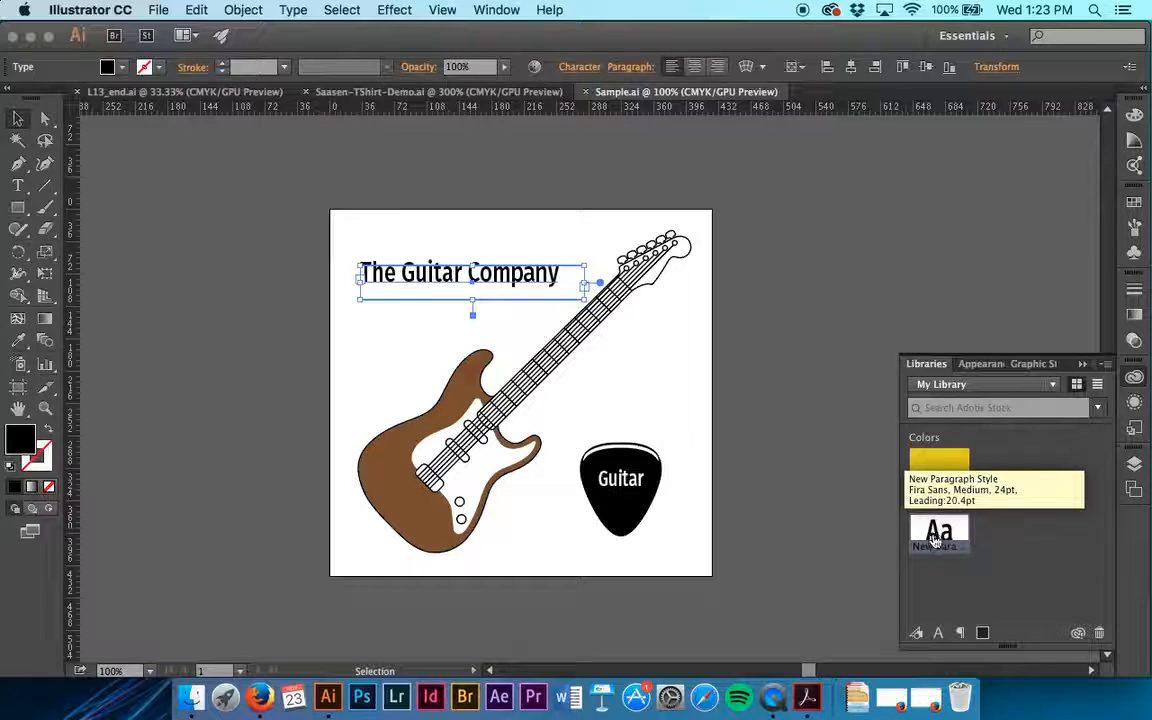
{"action": "double_click", "coordinate": [936, 545]}
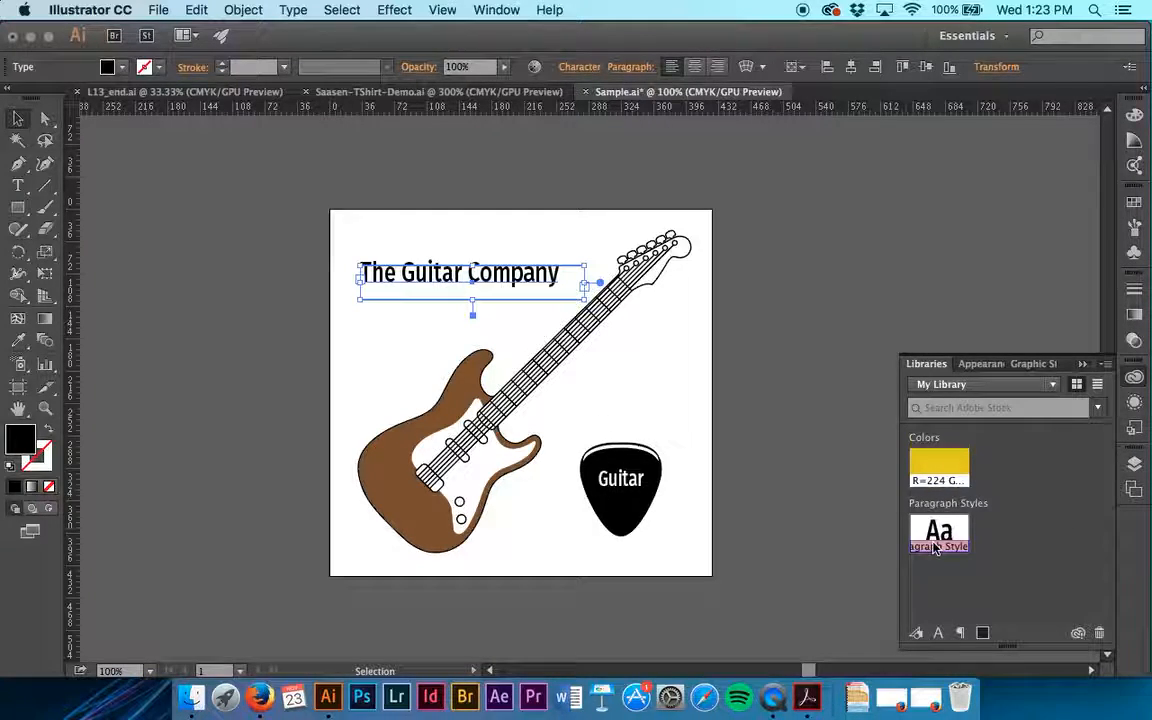
{"action": "type", "text": "Guitar"}
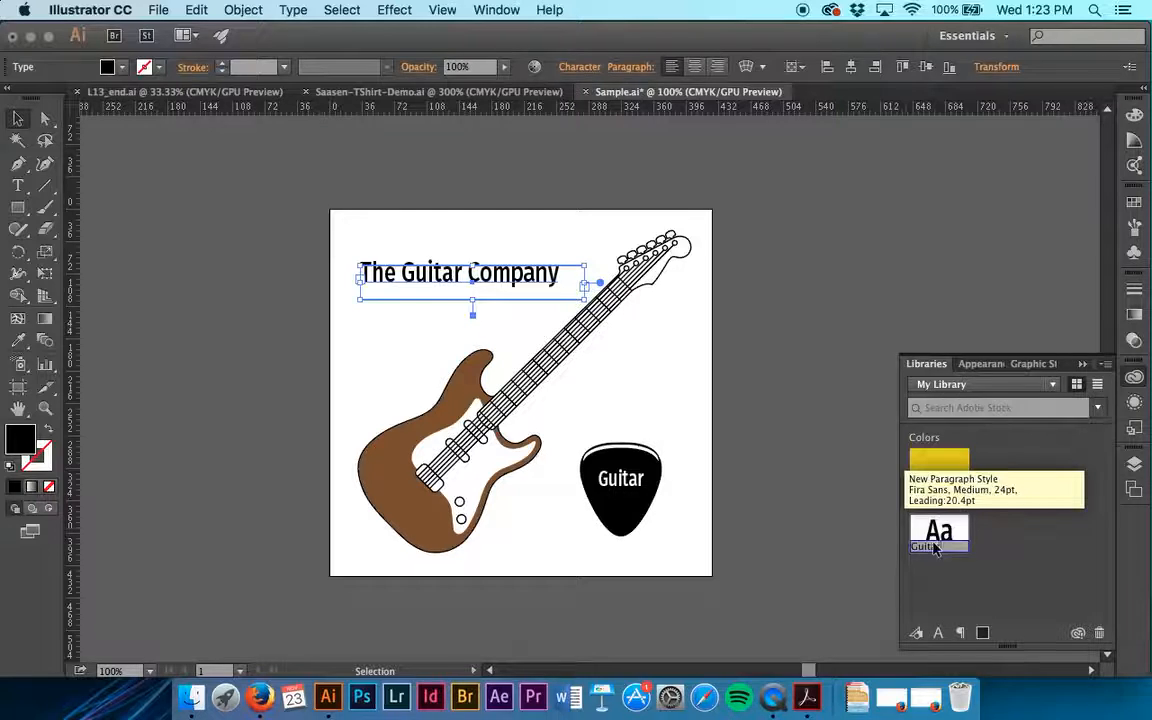
{"action": "key", "text": "Return"}
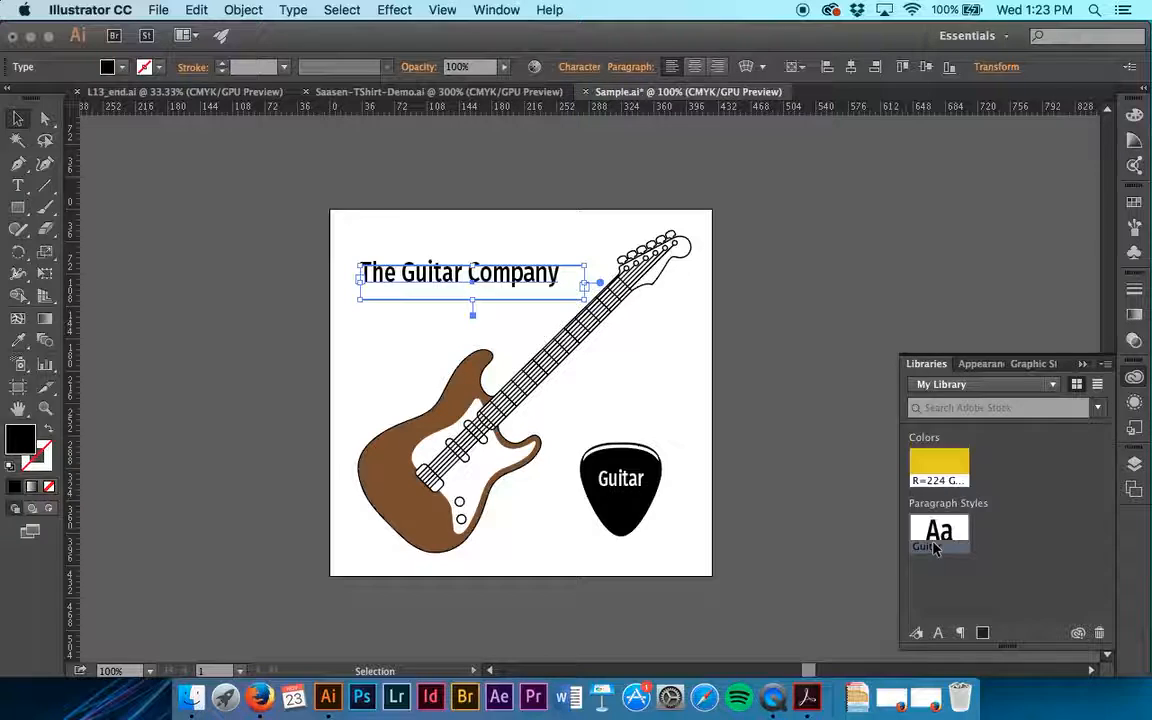
Step: Add the guitar body's brown fill colour to the colours in My Library
{"action": "left_click", "coordinate": [420, 512]}
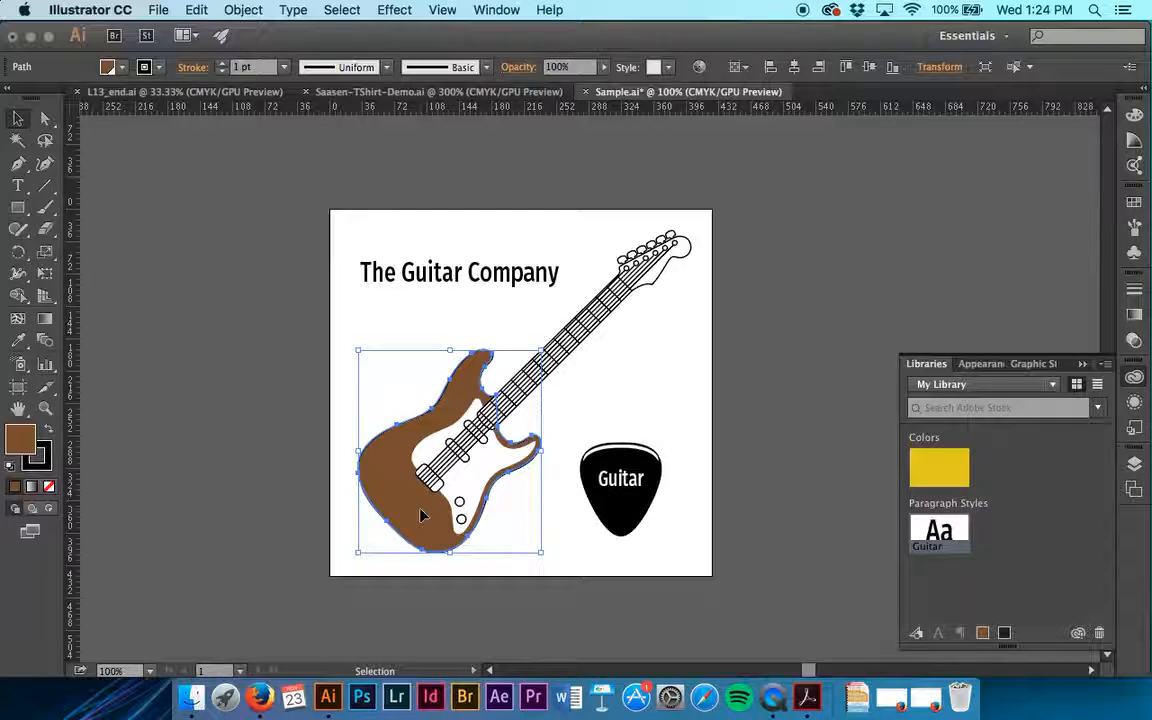
{"action": "left_click", "coordinate": [982, 634]}
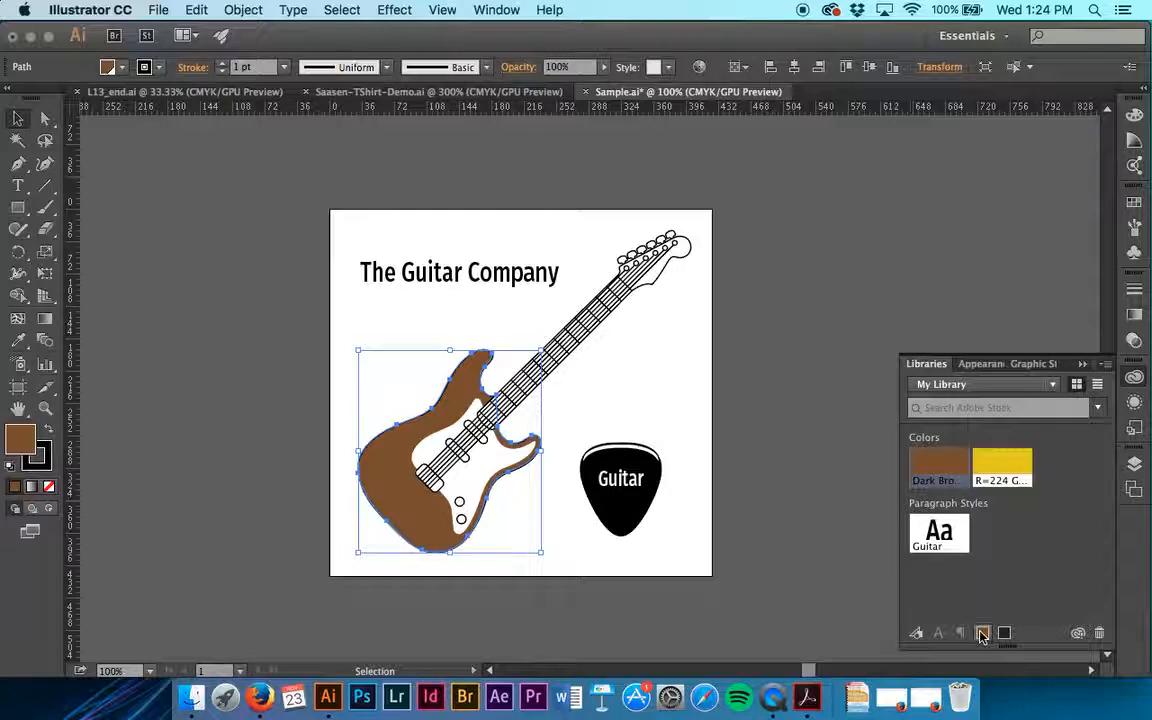
{"action": "left_click", "coordinate": [600, 475]}
{"action": "left_click_drag", "start_coordinate": [600, 475], "coordinate": [1060, 568]}
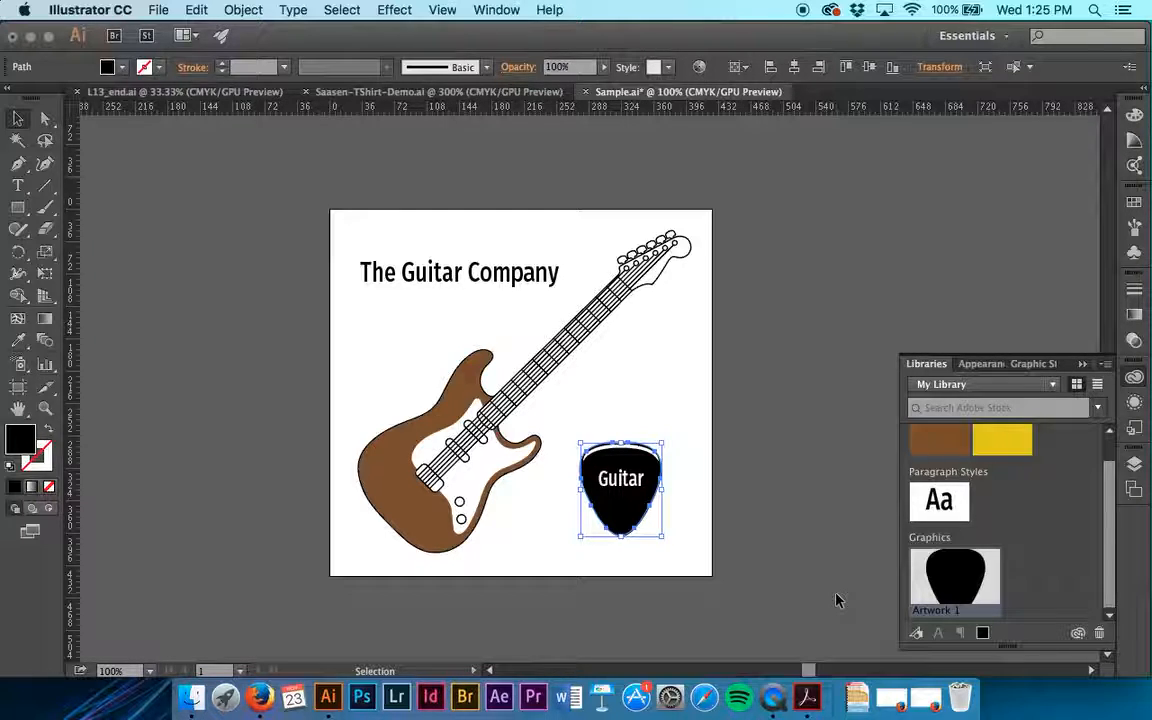
{"action": "scroll", "coordinate": [838, 600], "scroll_direction": "down", "scroll_amount": 4}
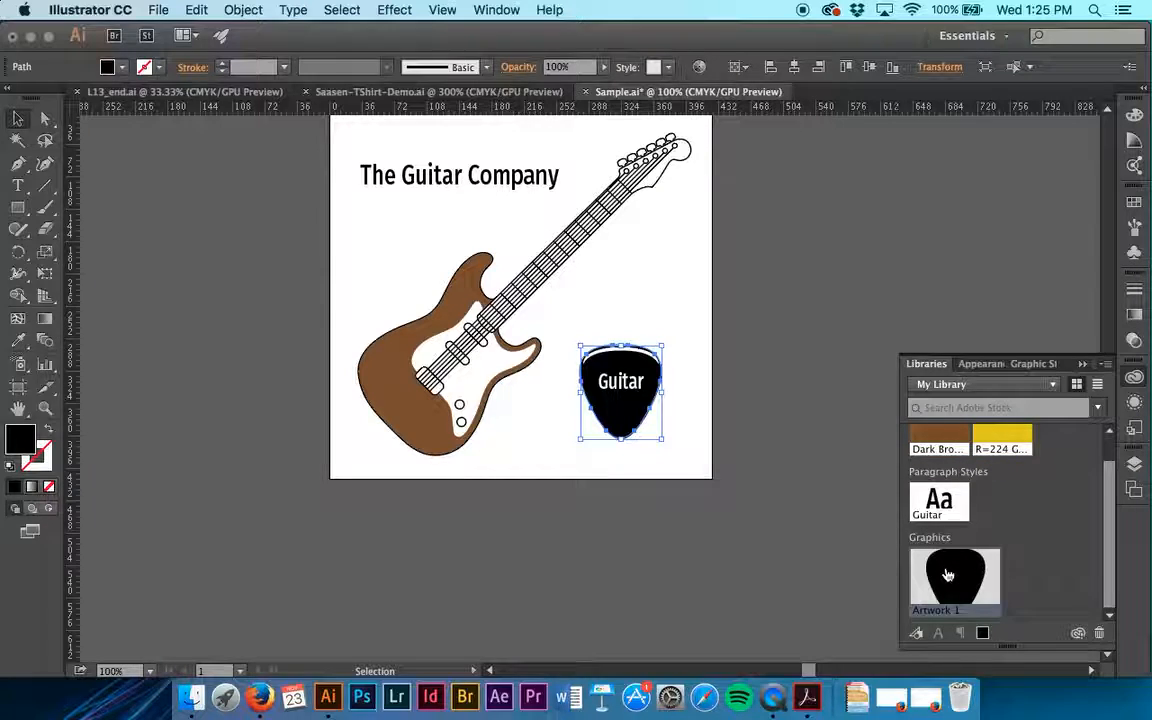
{"action": "key", "text": "Delete"}
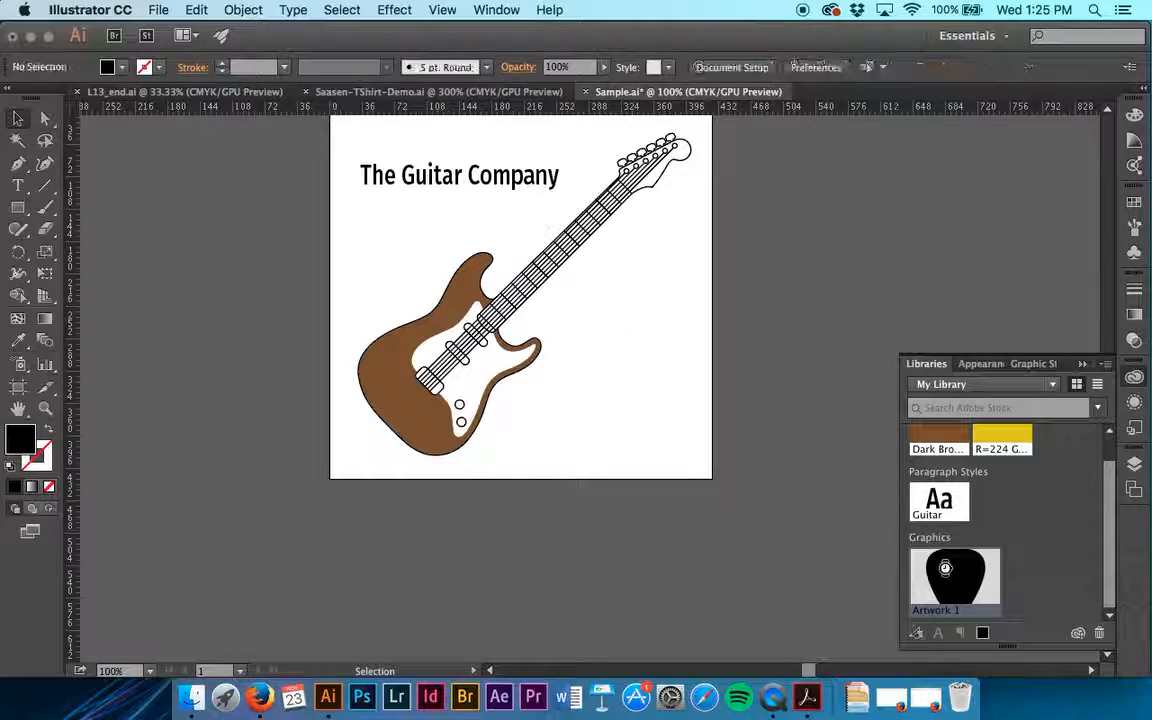
{"action": "key", "text": "super+z"}
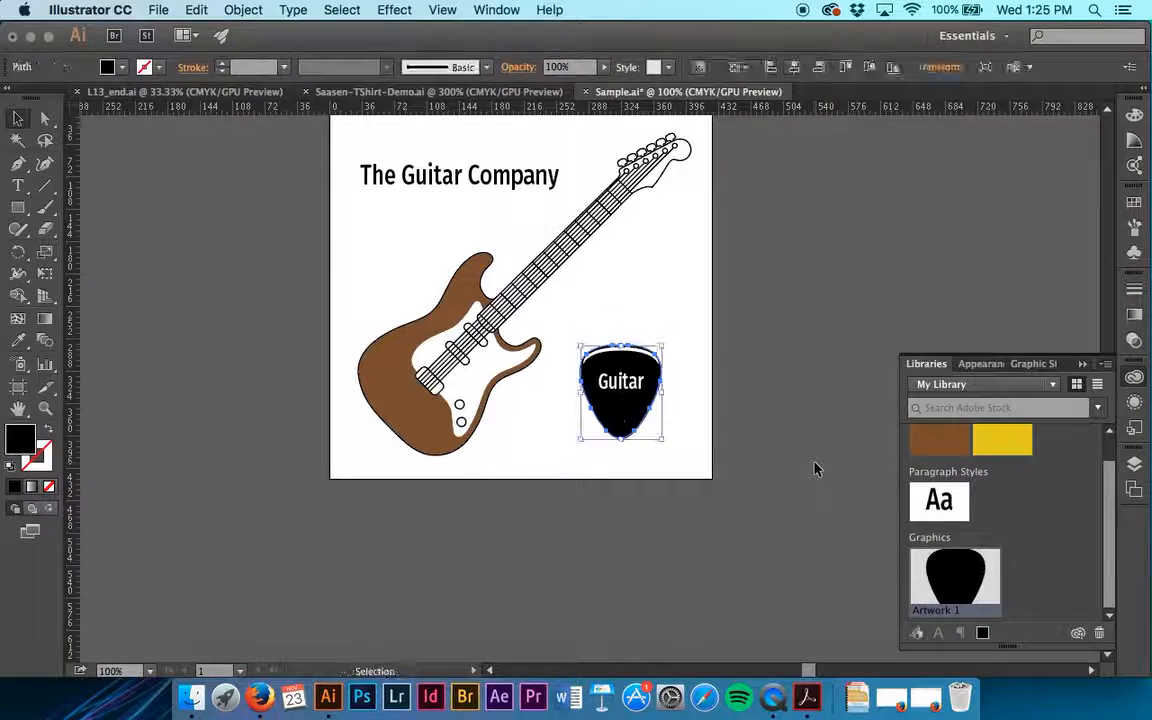
{"action": "left_click", "coordinate": [705, 437]}
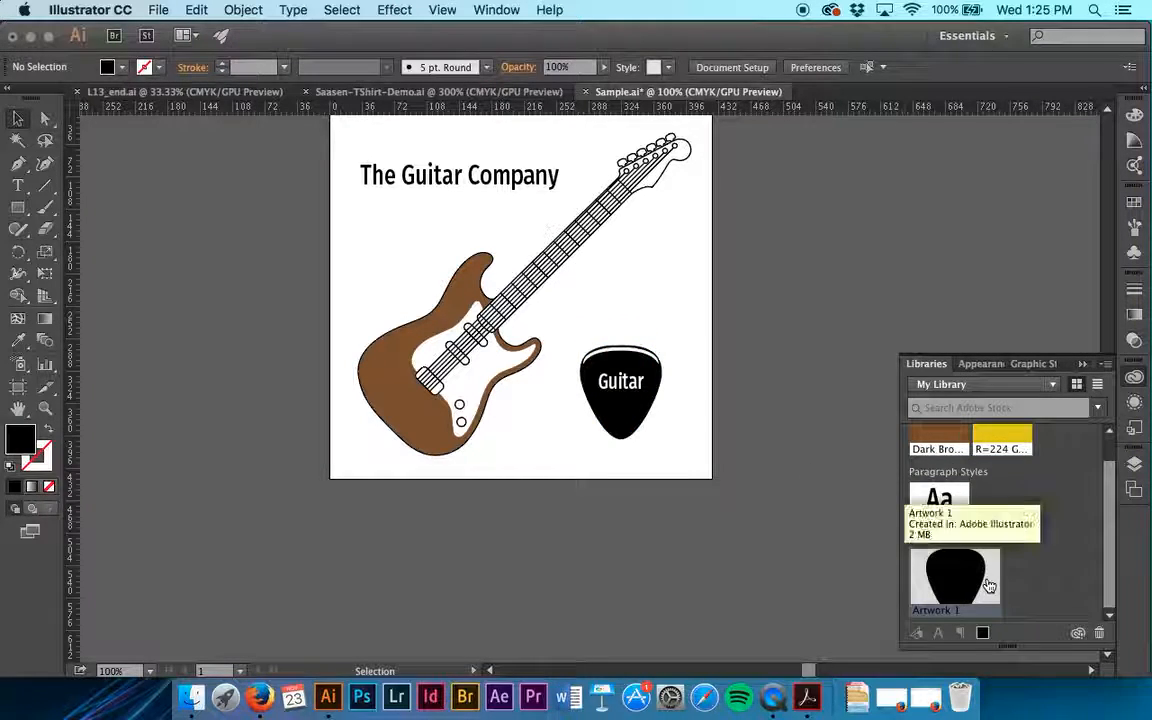
{"action": "left_click", "coordinate": [1100, 634]}
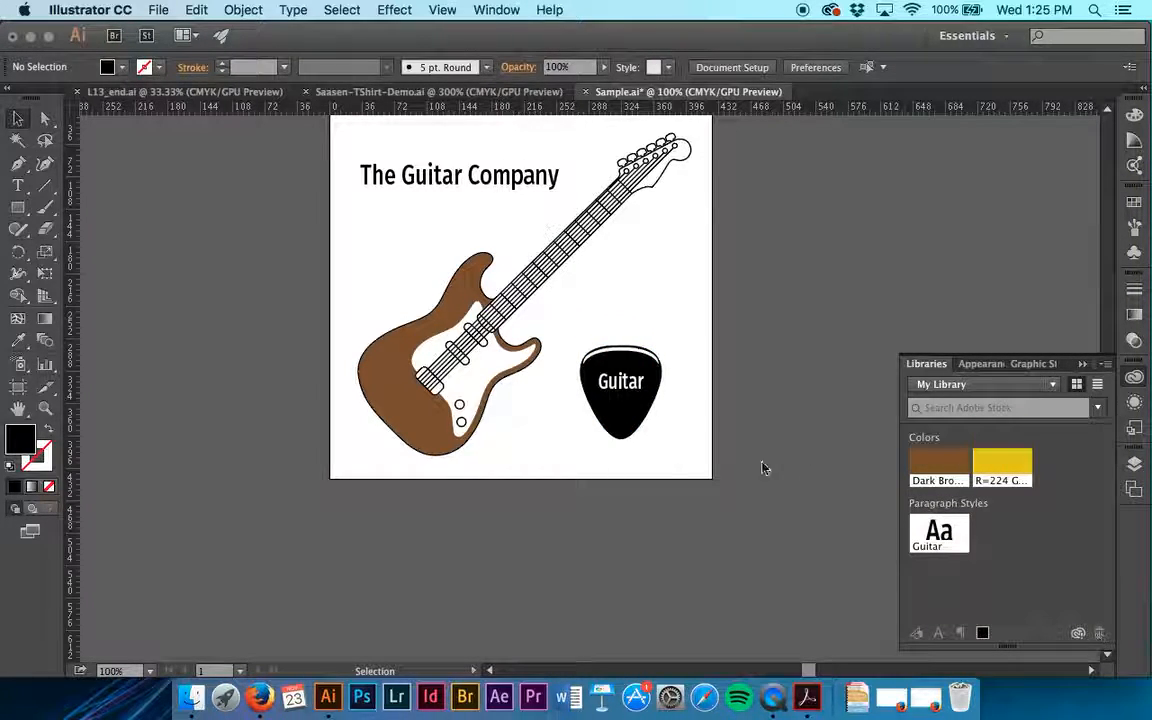
Step: Add the complete guitar pick, including its text and highlight, to My Library as a graphic named Guitar
{"action": "left_click", "coordinate": [620, 380]}
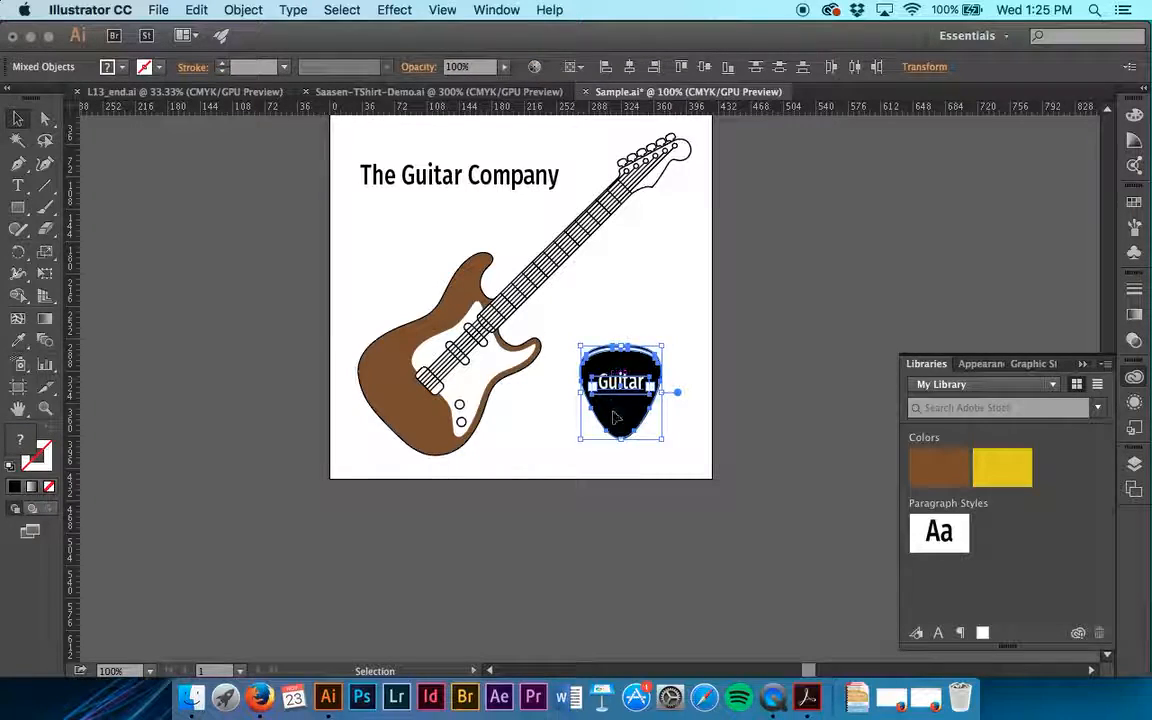
{"action": "left_click_drag", "start_coordinate": [620, 410], "coordinate": [848, 521]}
{"action": "left_click_drag", "start_coordinate": [953, 606], "coordinate": [953, 601]}
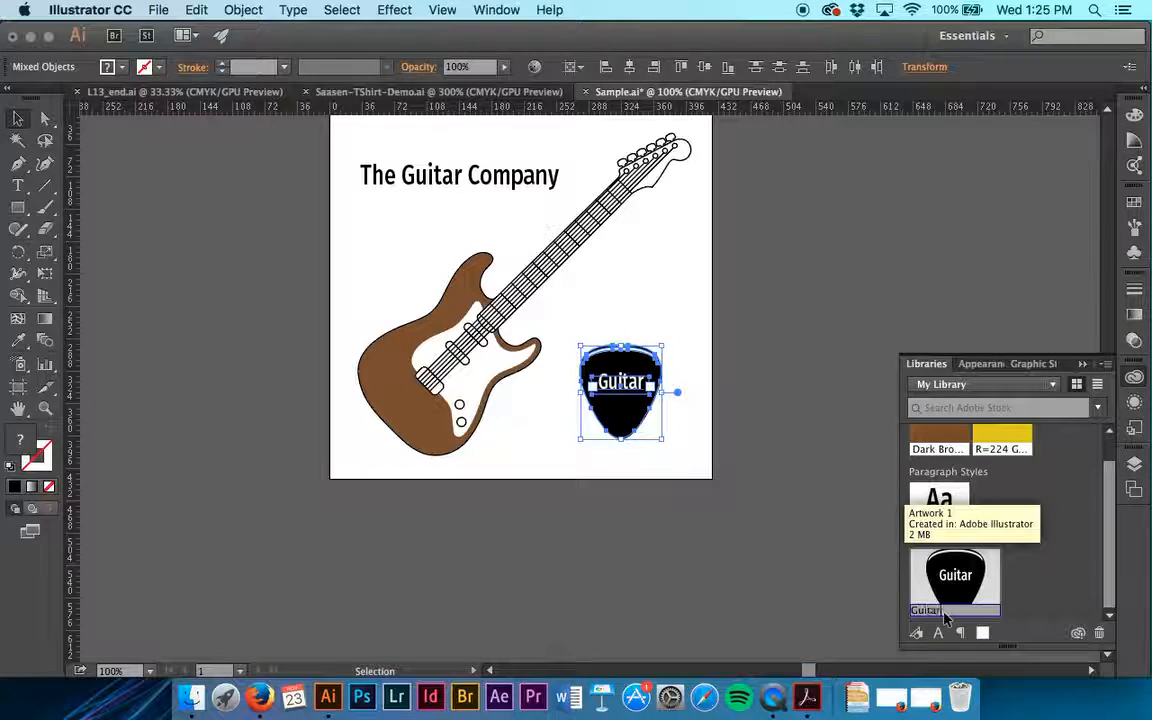
{"action": "type", "text": "Guitar"}
{"action": "key", "text": "Return"}
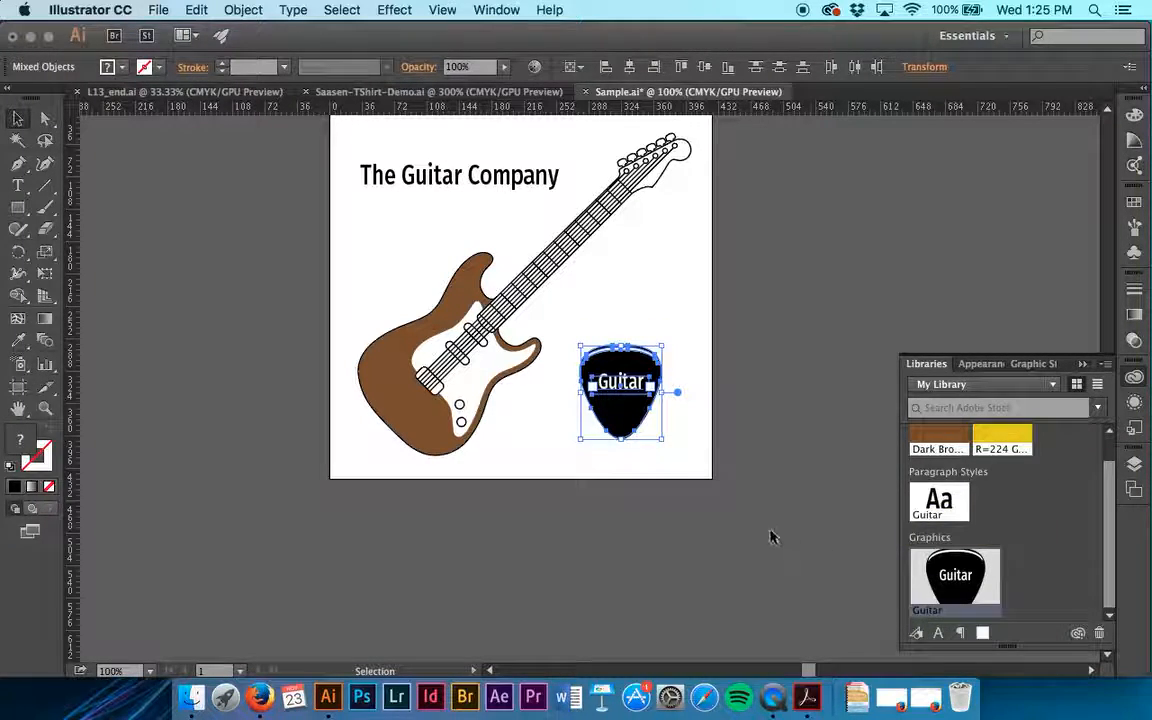
Step: Deselect the artwork and rename the guitar pick graphic in My Library as Pick
{"action": "left_click", "coordinate": [690, 445]}
{"action": "left_click_drag", "start_coordinate": [690, 440], "coordinate": [577, 344]}
{"action": "left_click", "coordinate": [733, 307]}
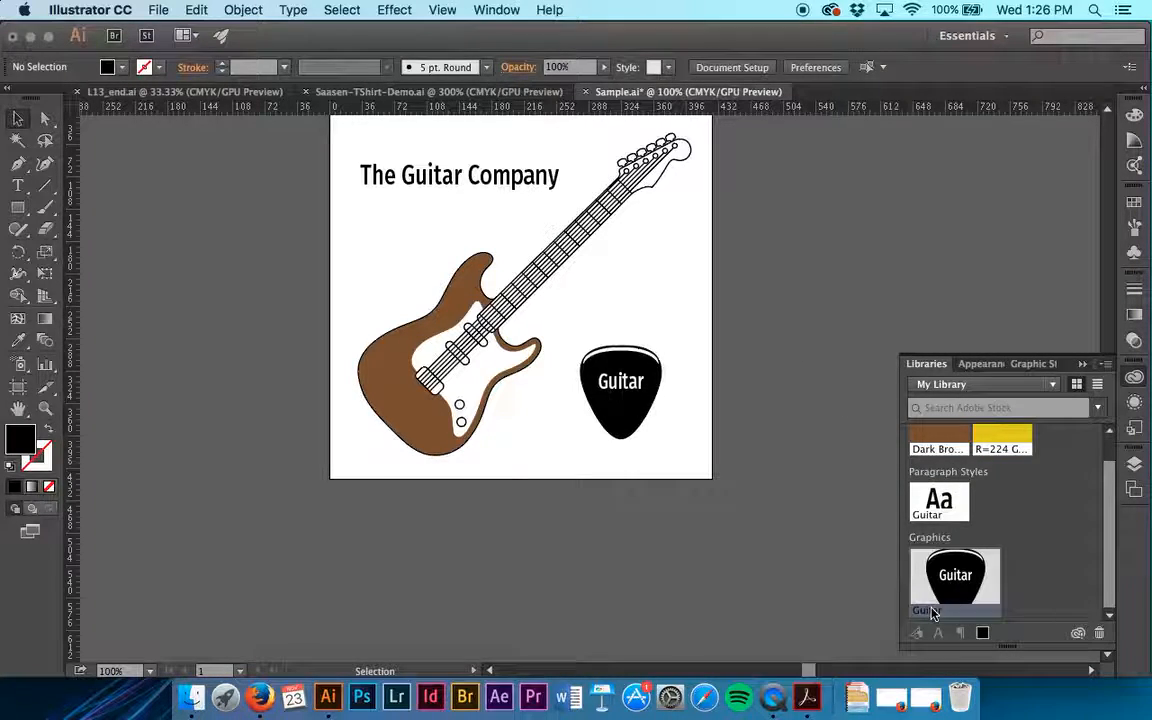
{"action": "type", "text": "Pick"}
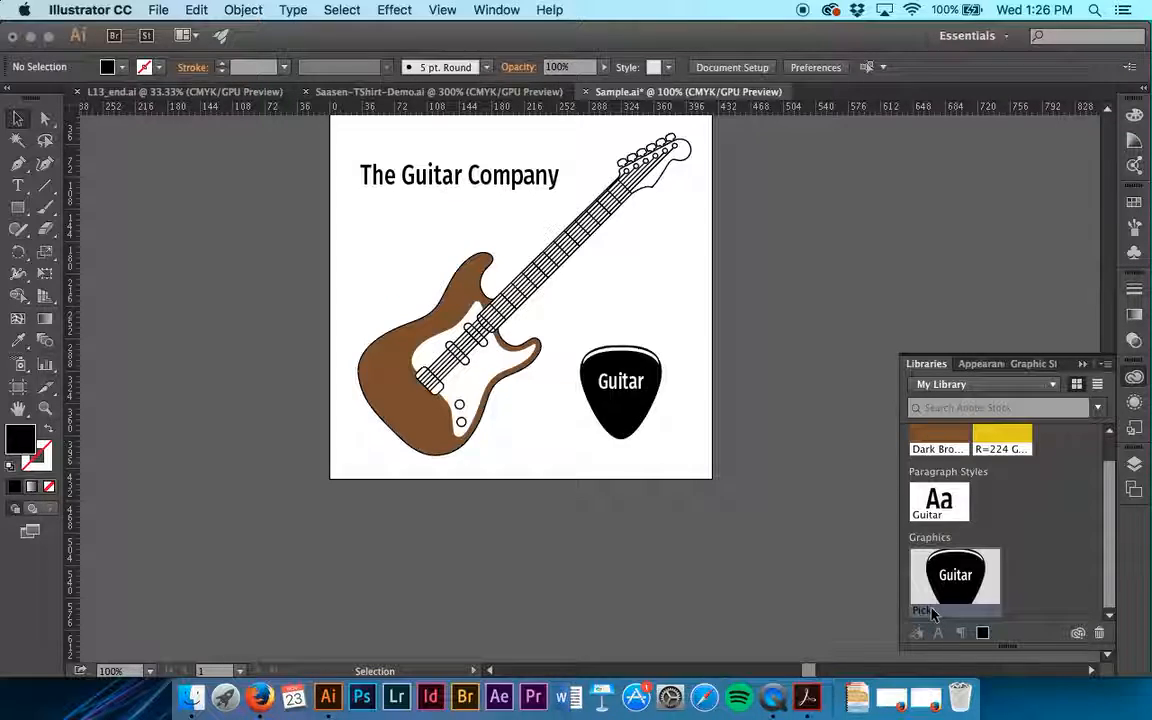
Step: Close the Sample.ai document and return to the T-shirt design
{"action": "left_click", "coordinate": [585, 91]}
{"action": "left_click", "coordinate": [588, 395]}
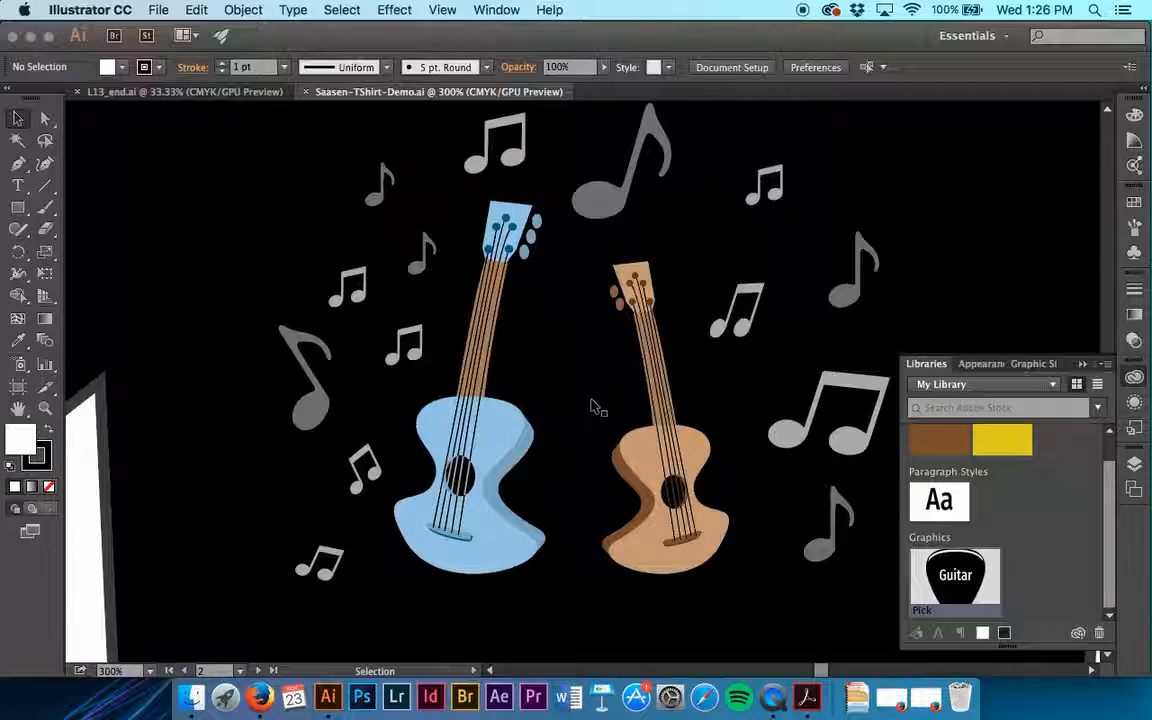
Step: Create an area text box reading "Rock On" in the white space beside the shirt, below its sleeve
{"action": "key", "text": "super+minus"}
{"action": "key", "text": "super+minus"}
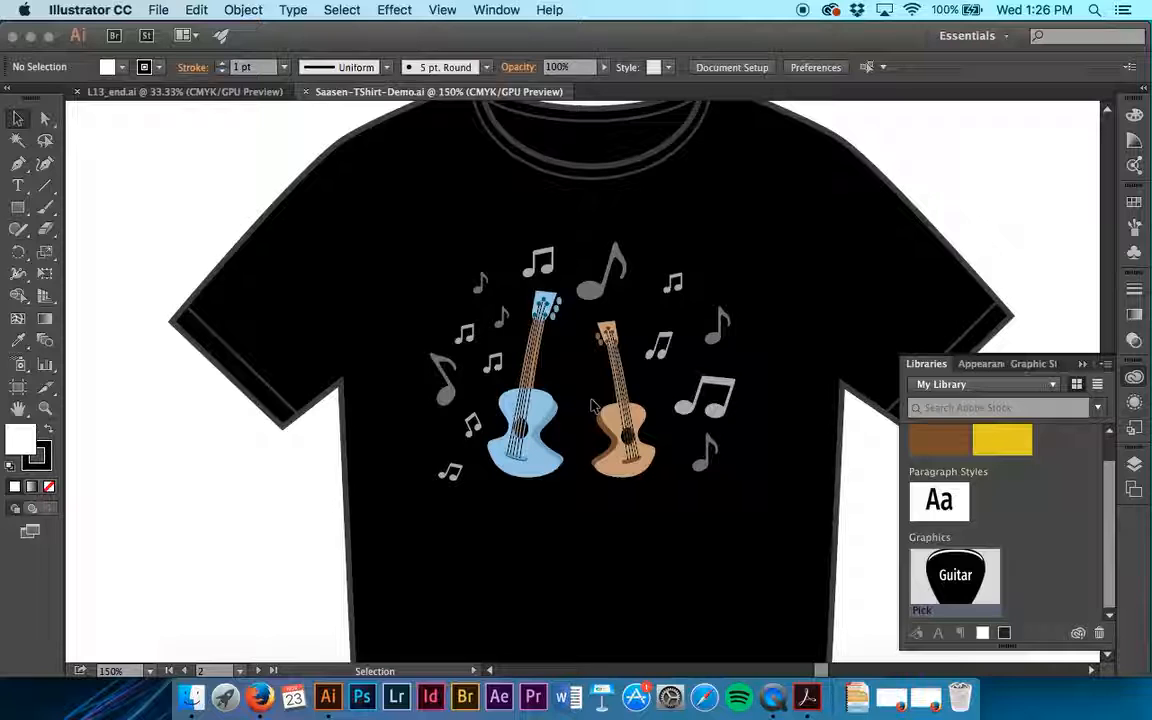
{"action": "key", "text": "t"}
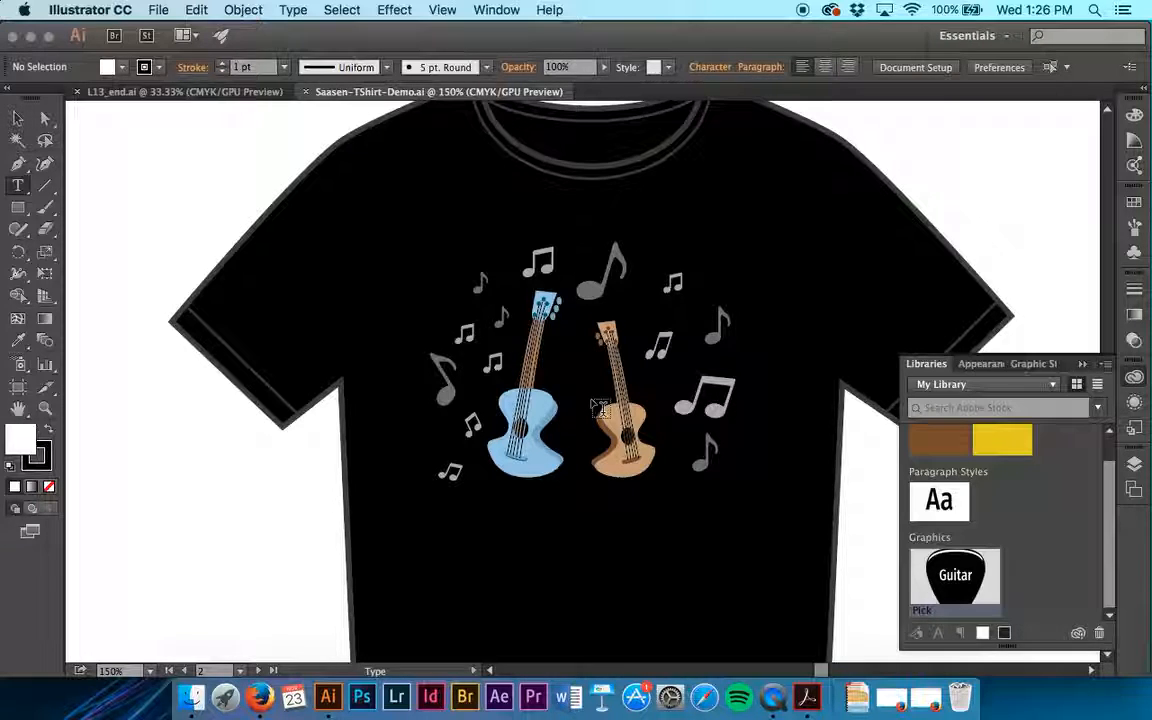
{"action": "scroll", "coordinate": [600, 408], "scroll_direction": "right", "scroll_amount": 10}
{"action": "scroll", "coordinate": [600, 408], "scroll_direction": "down", "scroll_amount": 3}
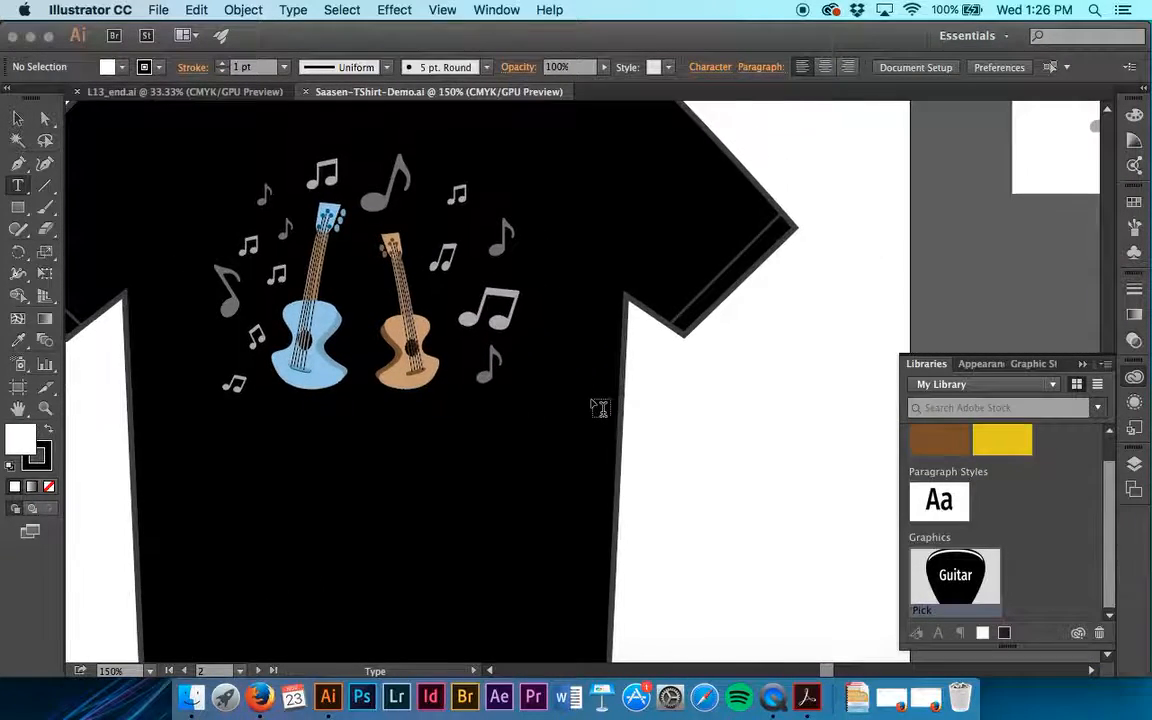
{"action": "left_click_drag", "start_coordinate": [590, 368], "coordinate": [760, 434]}
{"action": "type", "text": "Rock"}
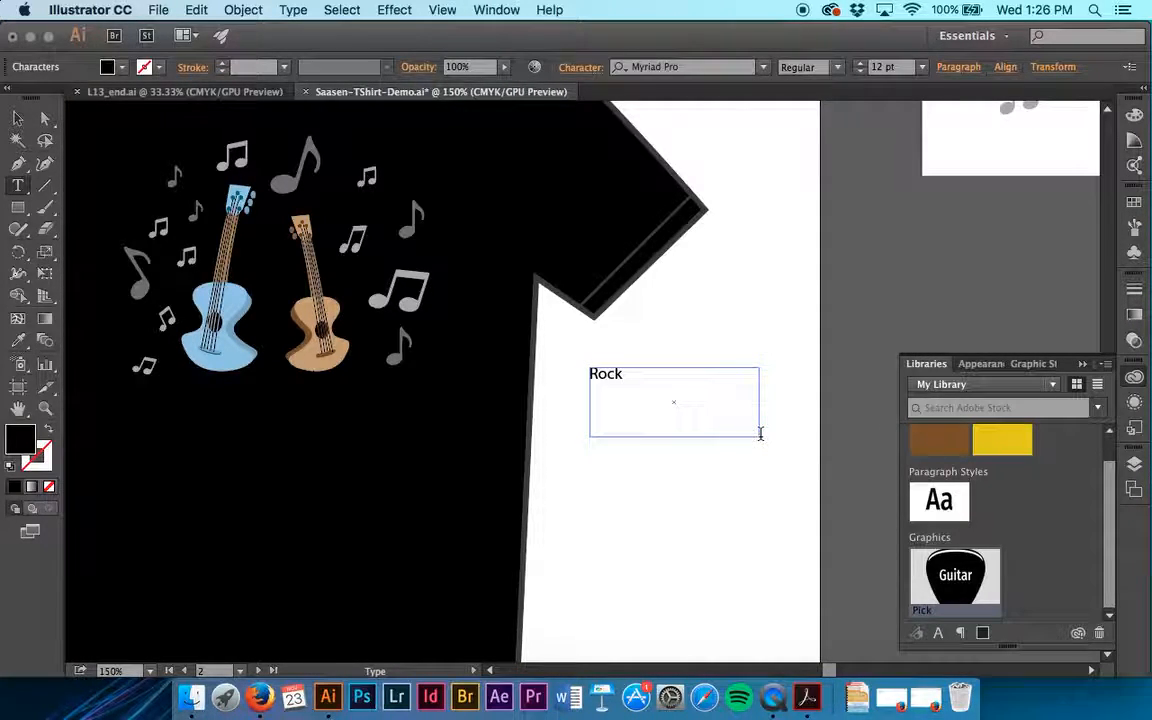
{"action": "type", "text": " On"}
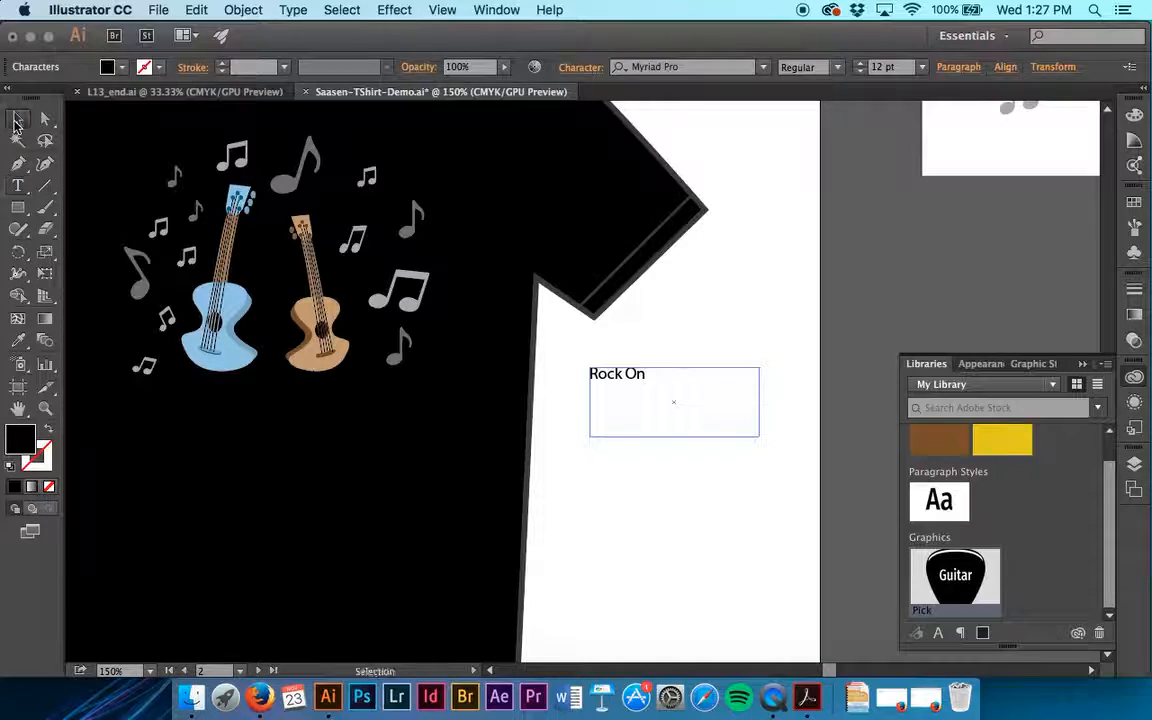
{"action": "left_click", "coordinate": [18, 118]}
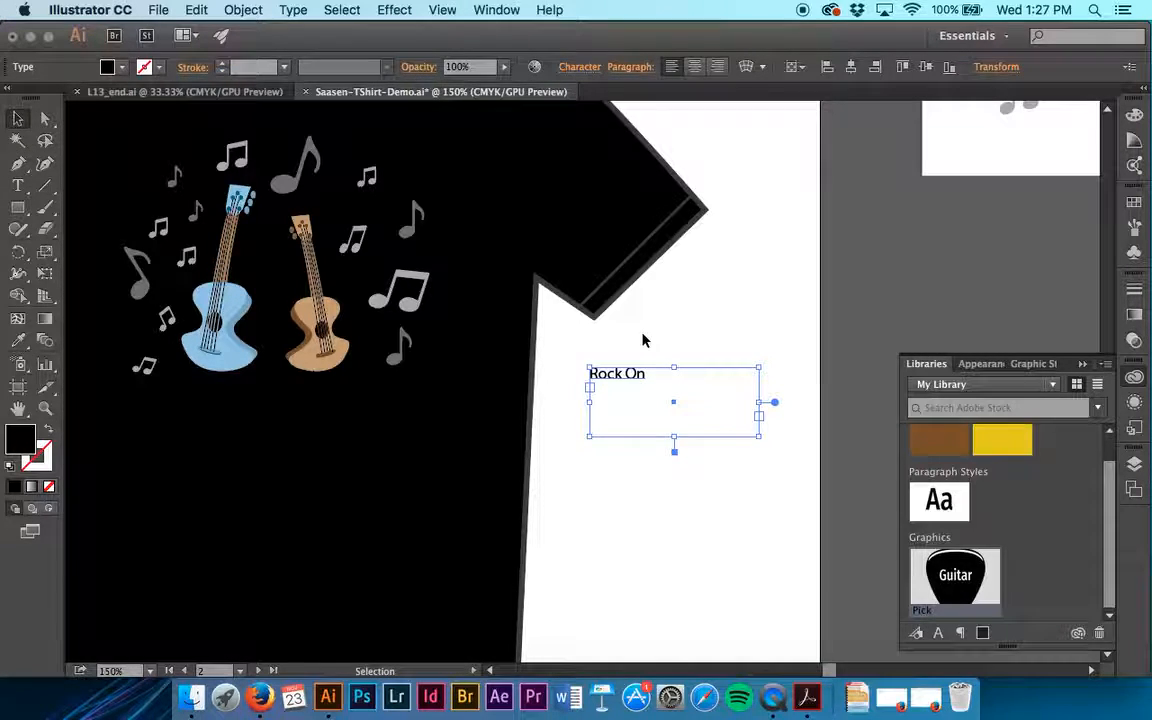
Step: Display the document's paragraph styles and apply the library's Guitar paragraph style to the "Rock On" text
{"action": "left_click", "coordinate": [495, 9]}
{"action": "scroll", "coordinate": [573, 545], "scroll_direction": "down", "scroll_amount": 5}
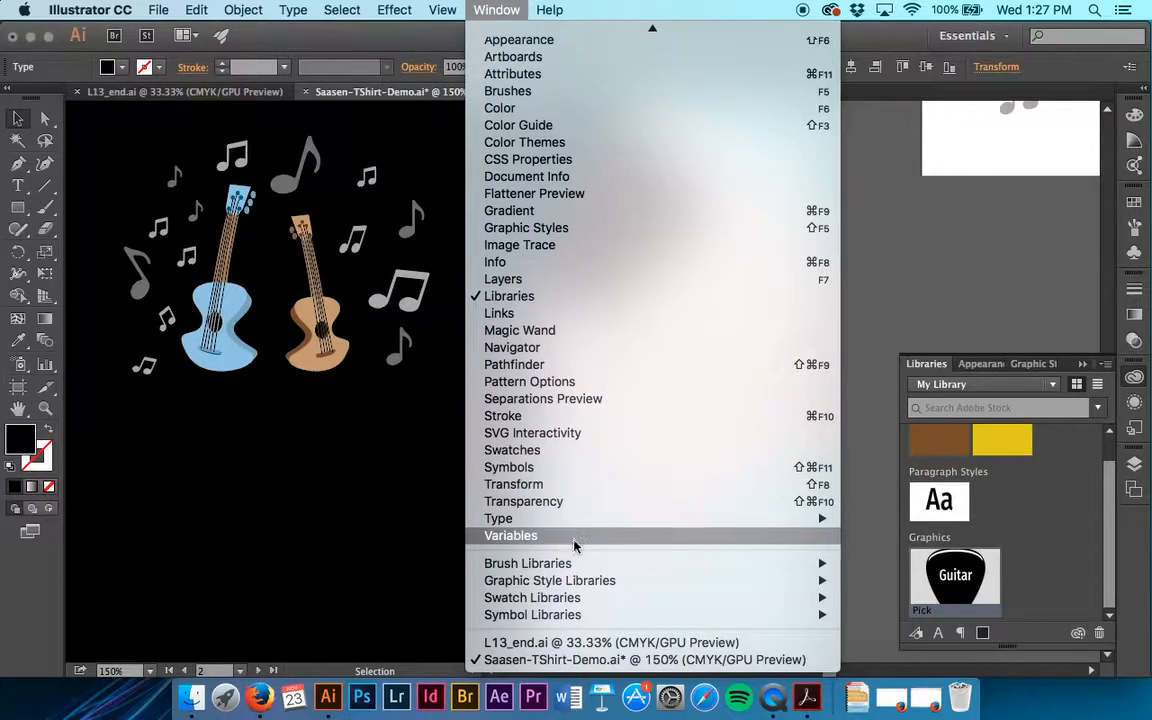
{"action": "mouse_move", "coordinate": [528, 563]}
{"action": "mouse_move", "coordinate": [890, 563]}
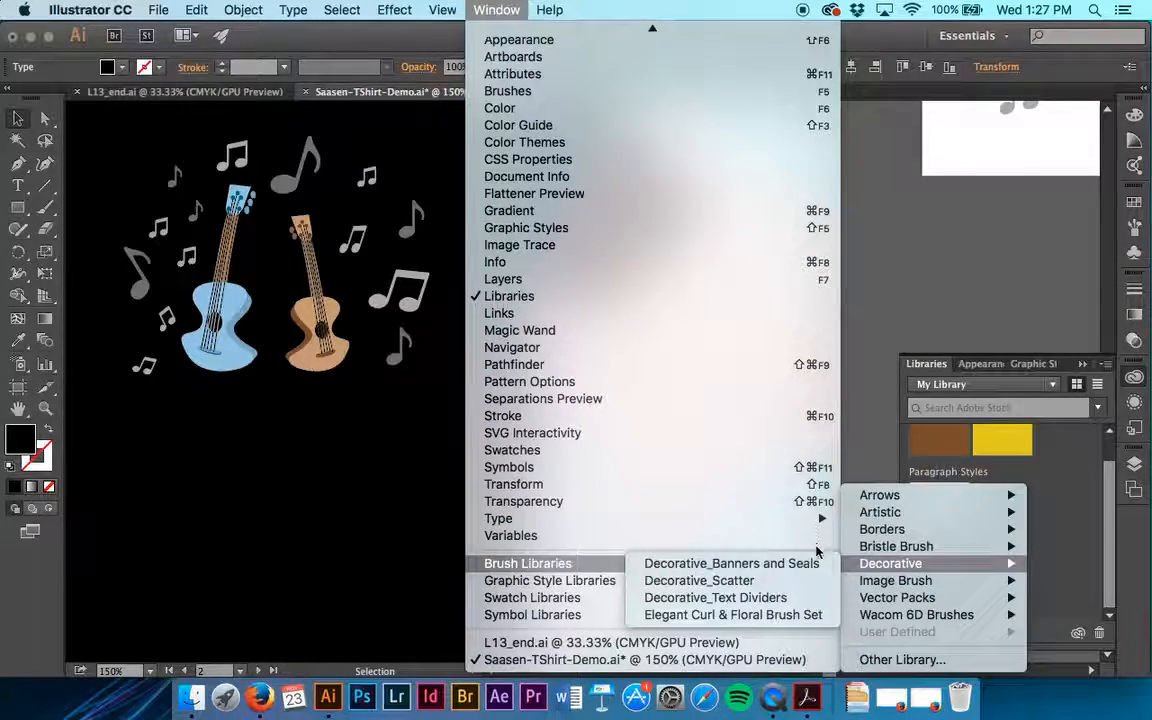
{"action": "mouse_move", "coordinate": [770, 520]}
{"action": "left_click", "coordinate": [928, 613]}
{"action": "left_click_drag", "start_coordinate": [781, 293], "coordinate": [820, 225]}
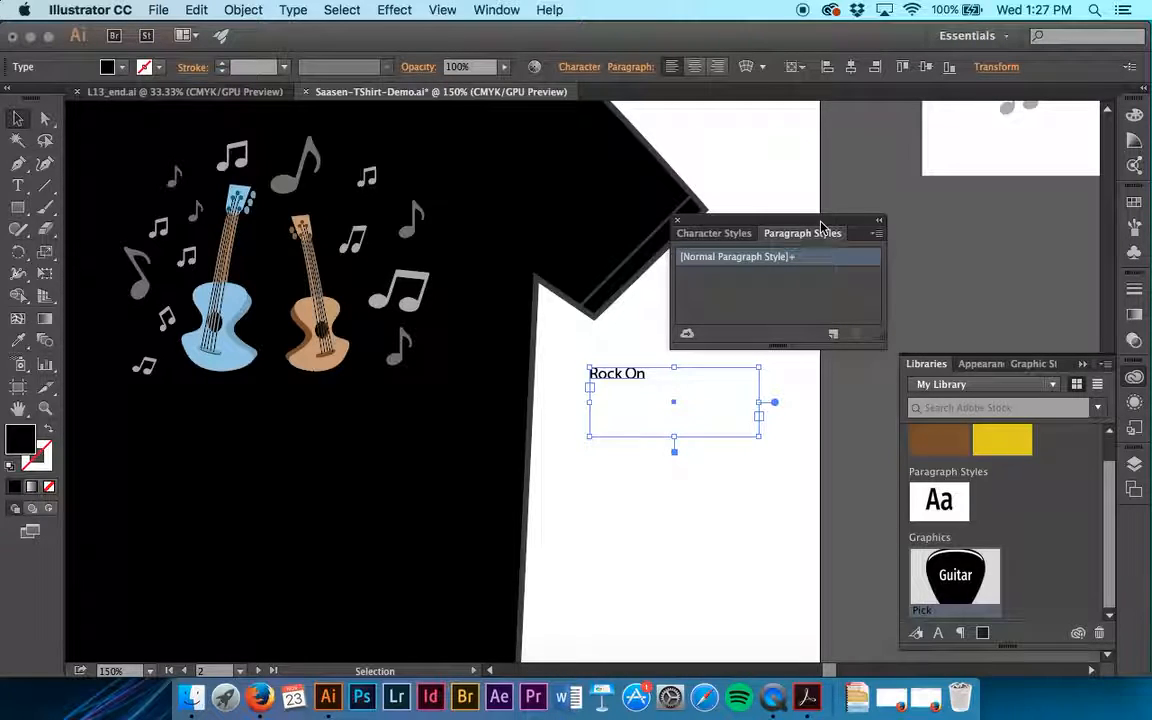
{"action": "left_click", "coordinate": [948, 502]}
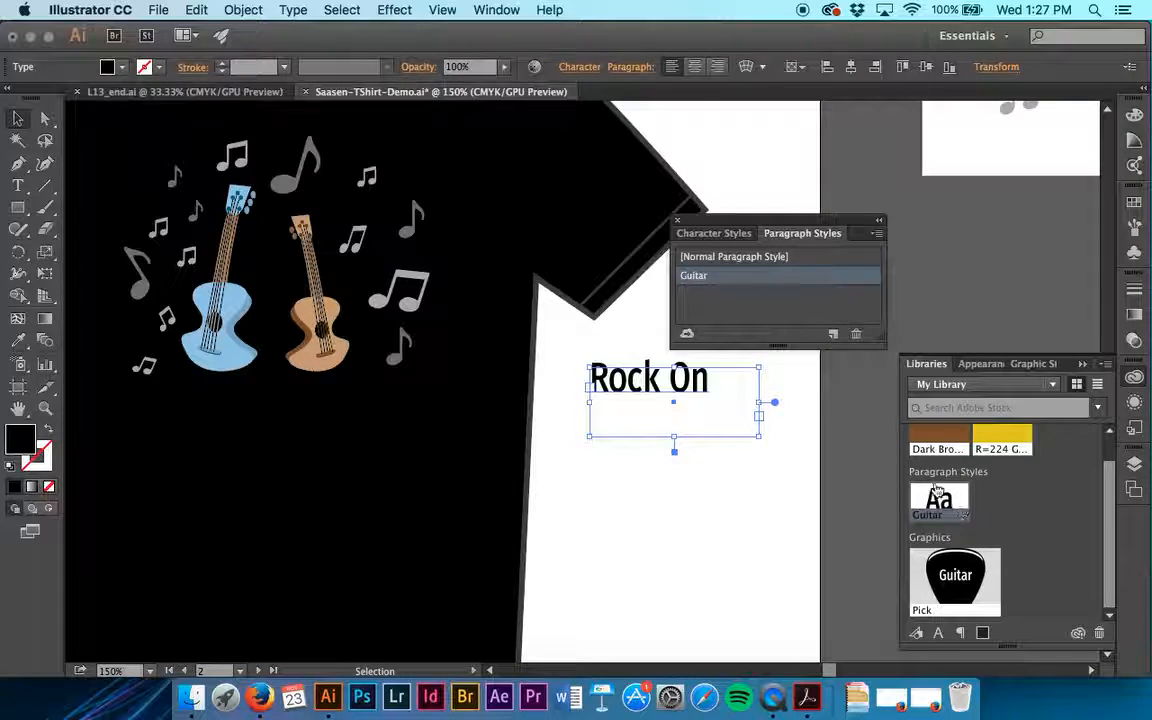
Step: Select the "Rock On" text and check its font, weight and size settings
{"action": "triple_click", "coordinate": [688, 392]}
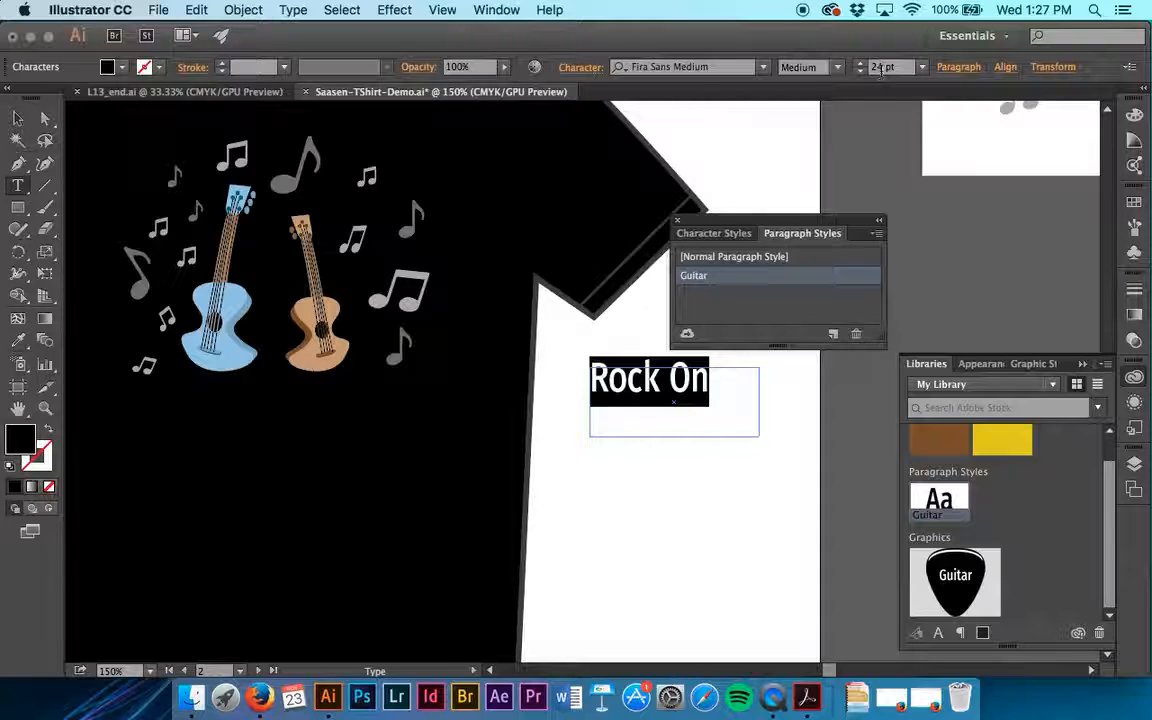
{"action": "left_click", "coordinate": [895, 68]}
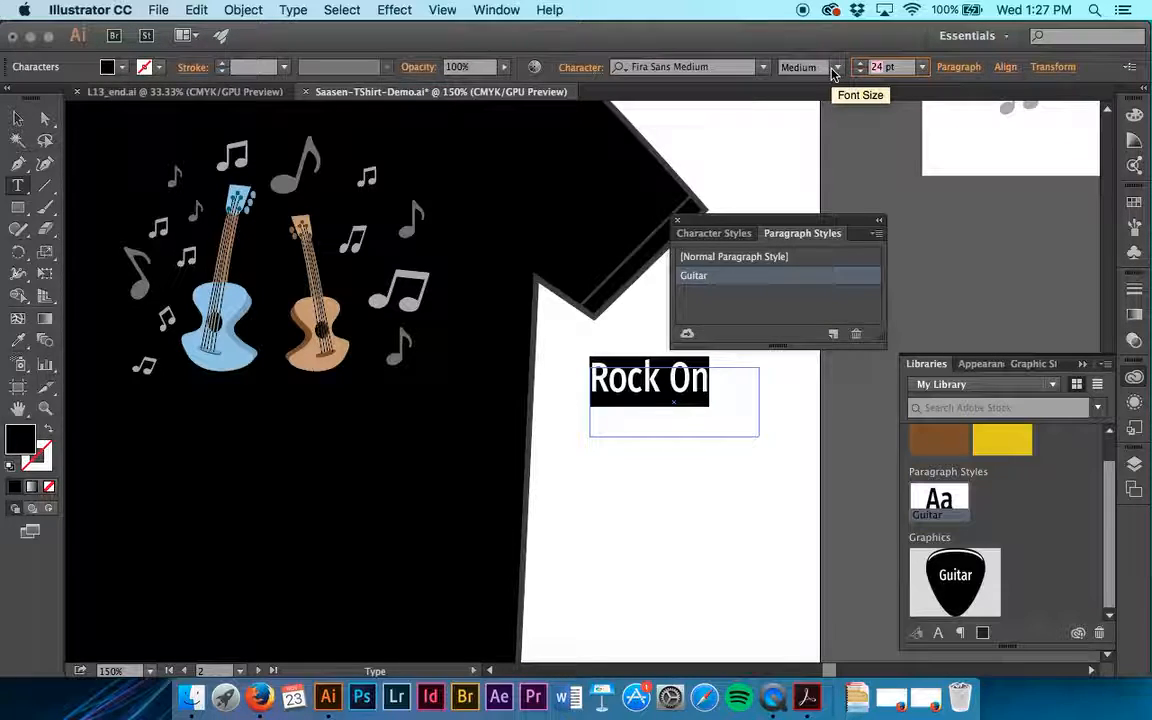
Step: Set the "Rock On" text size to 40 pt and finish editing the text
{"action": "type", "text": "40"}
{"action": "key", "text": "Return"}
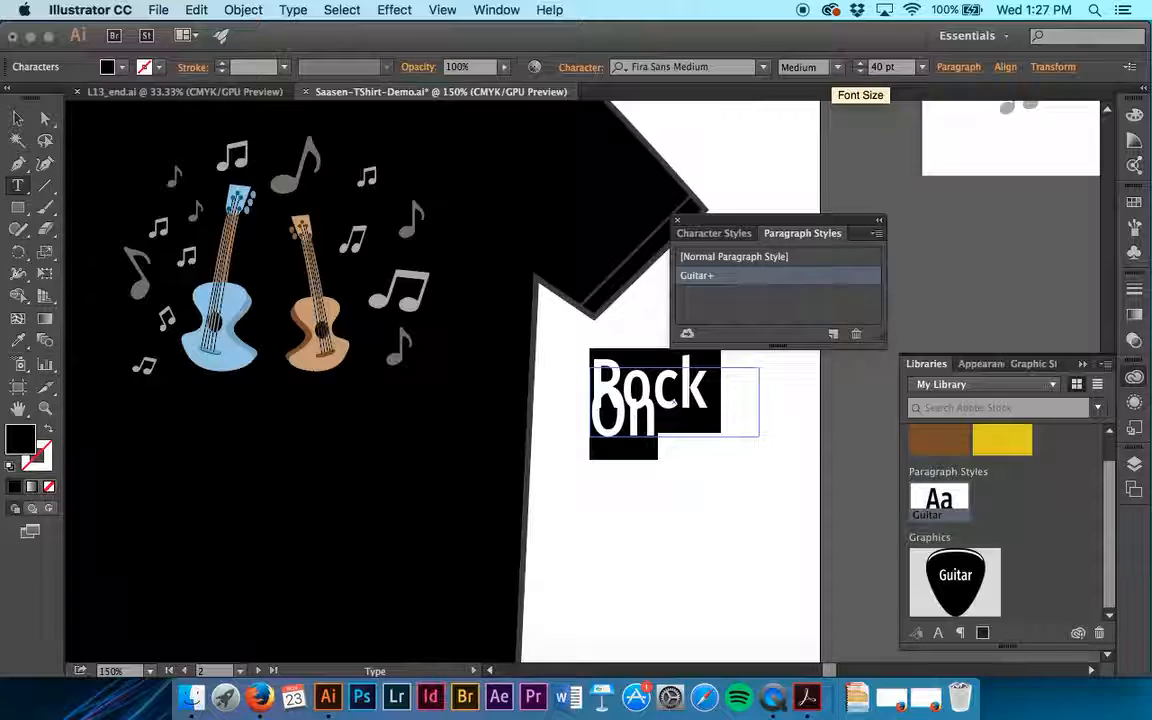
{"action": "left_click", "coordinate": [19, 120]}
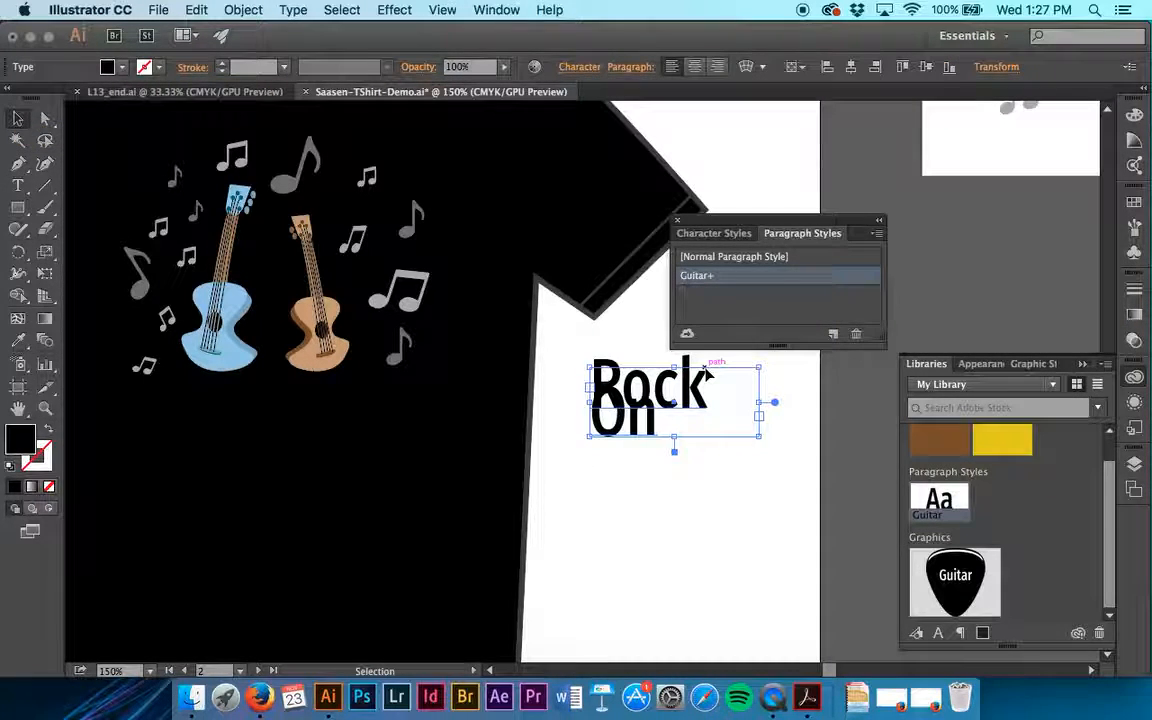
Step: Resize the "Rock On" text box so the words fit on one line and move it onto the shirt below the guitars
{"action": "left_click_drag", "start_coordinate": [759, 436], "coordinate": [802, 410]}
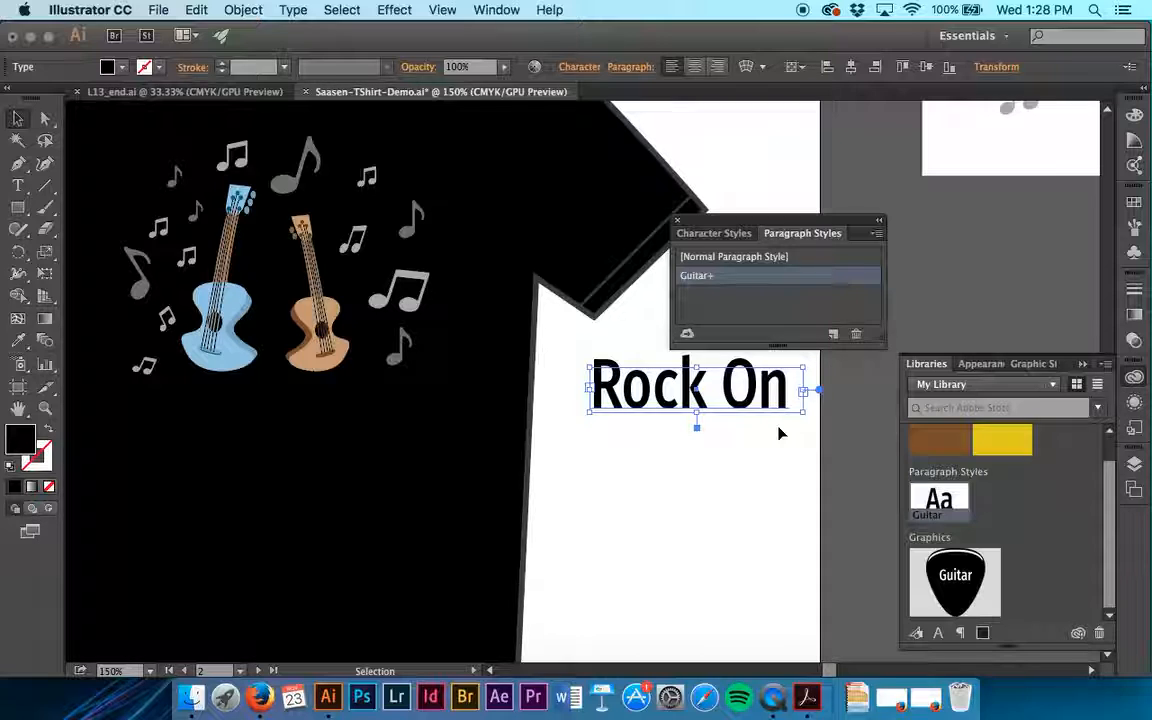
{"action": "scroll", "coordinate": [781, 433], "scroll_direction": "left", "scroll_amount": 3}
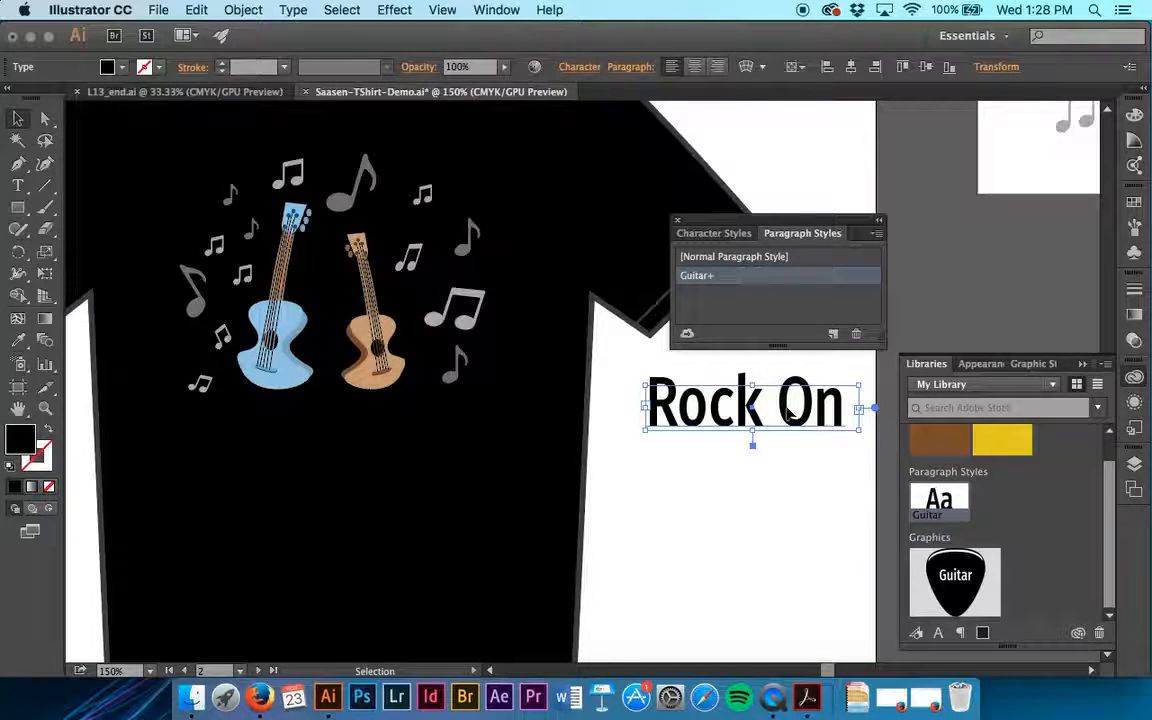
{"action": "left_click_drag", "start_coordinate": [787, 415], "coordinate": [373, 441], "text": "alt"}
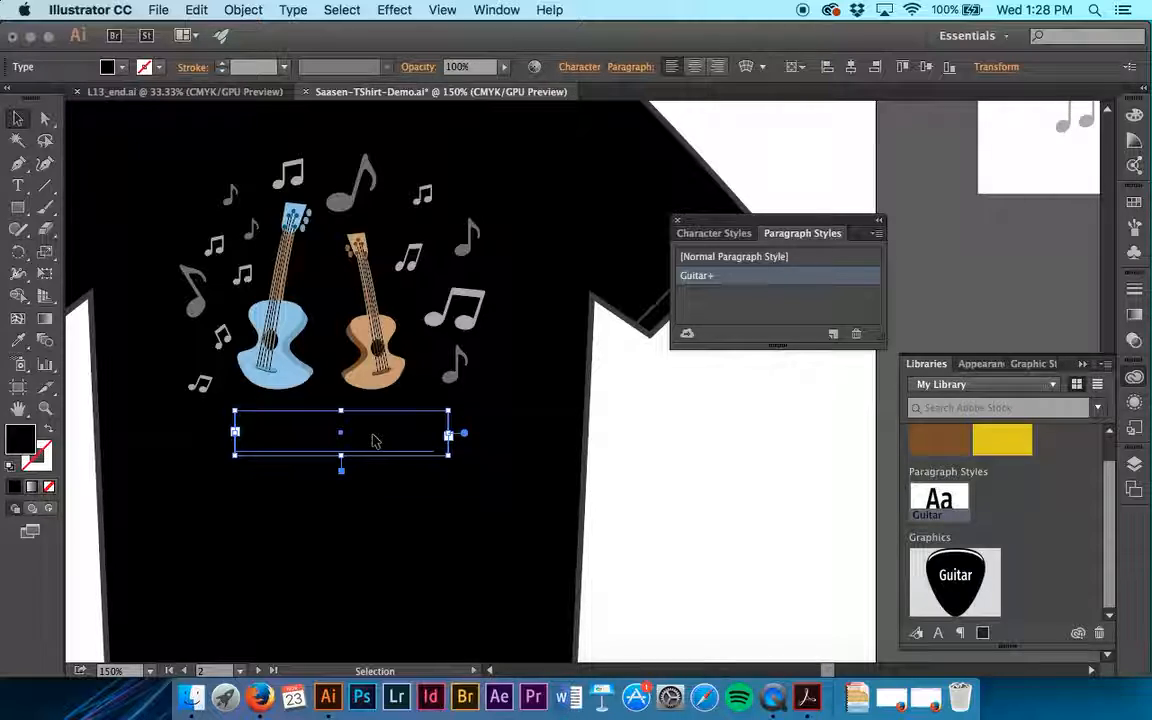
Step: Place the library's Pick graphic in the white space beside the shirt and save the T-shirt design
{"action": "left_click_drag", "start_coordinate": [932, 580], "coordinate": [728, 480]}
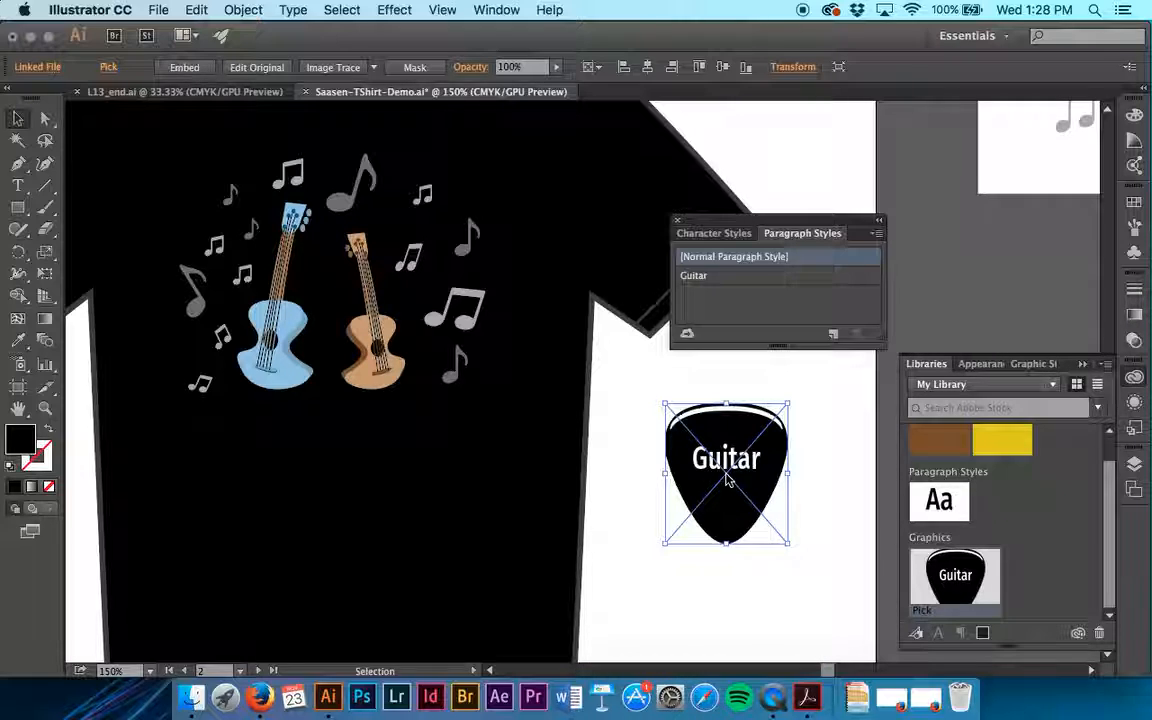
{"action": "key", "text": "super+s"}
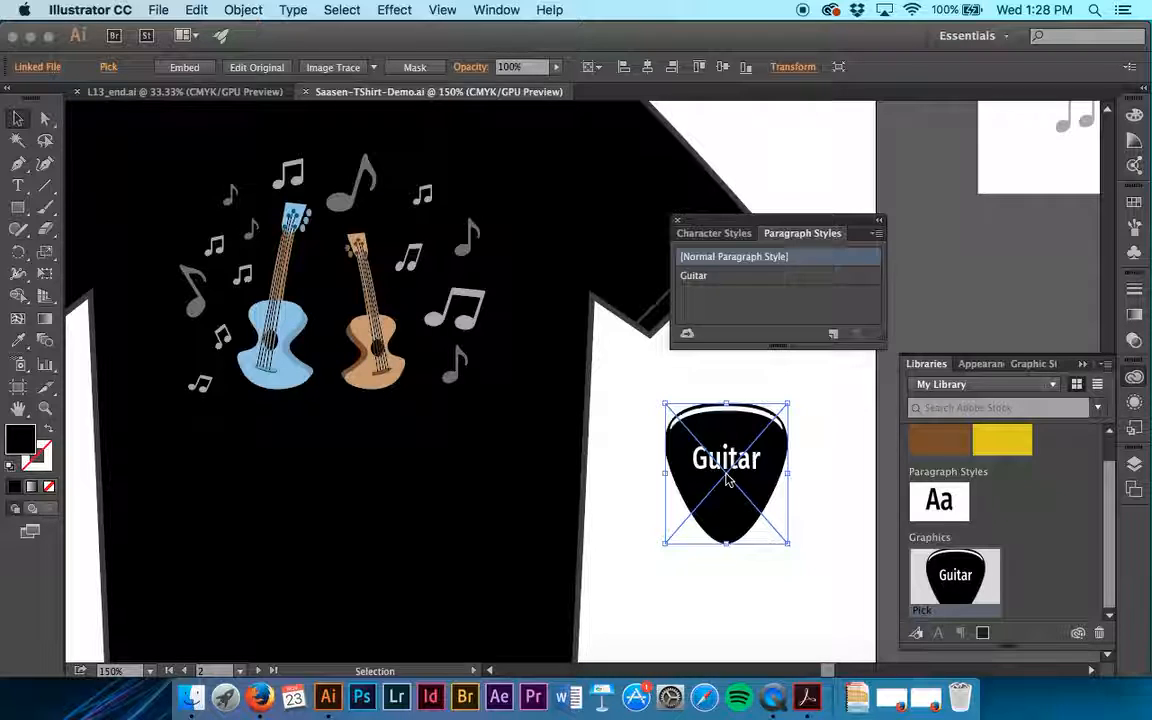
Step: Check the placed Pick's link, open the library's Pick graphic for editing and fill the pick shape with the C=0 M=0 Y=0 K=70 grey swatch
{"action": "left_click", "coordinate": [53, 69]}
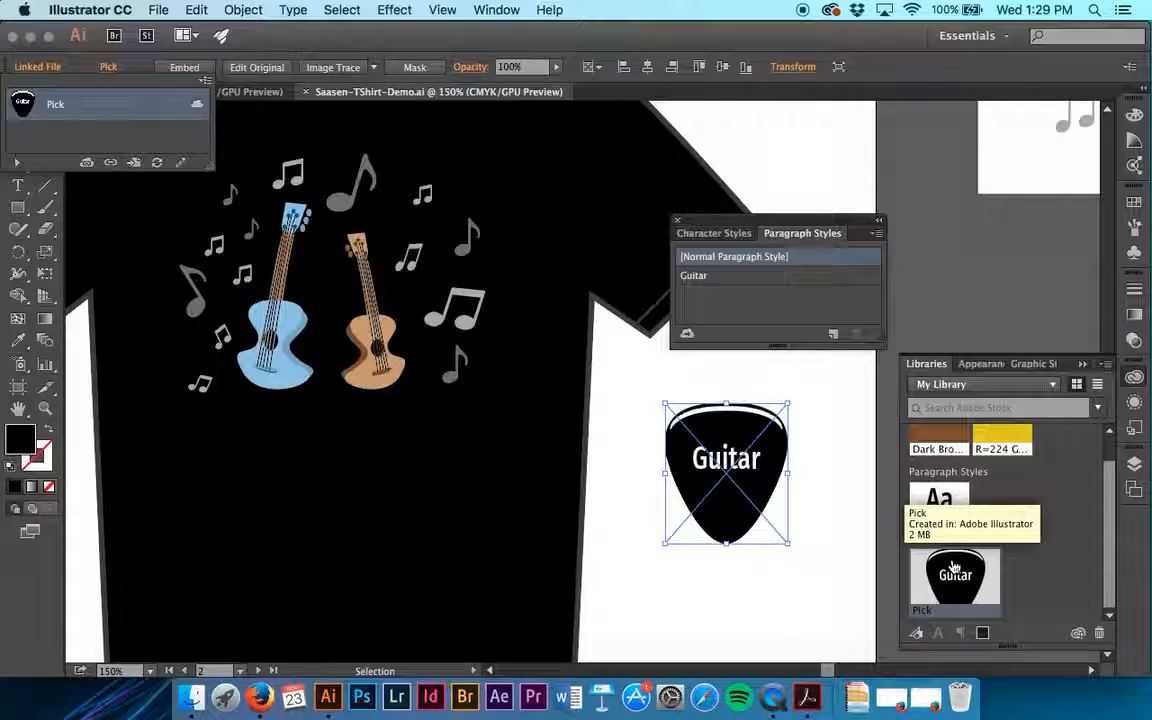
{"action": "double_click", "coordinate": [954, 567]}
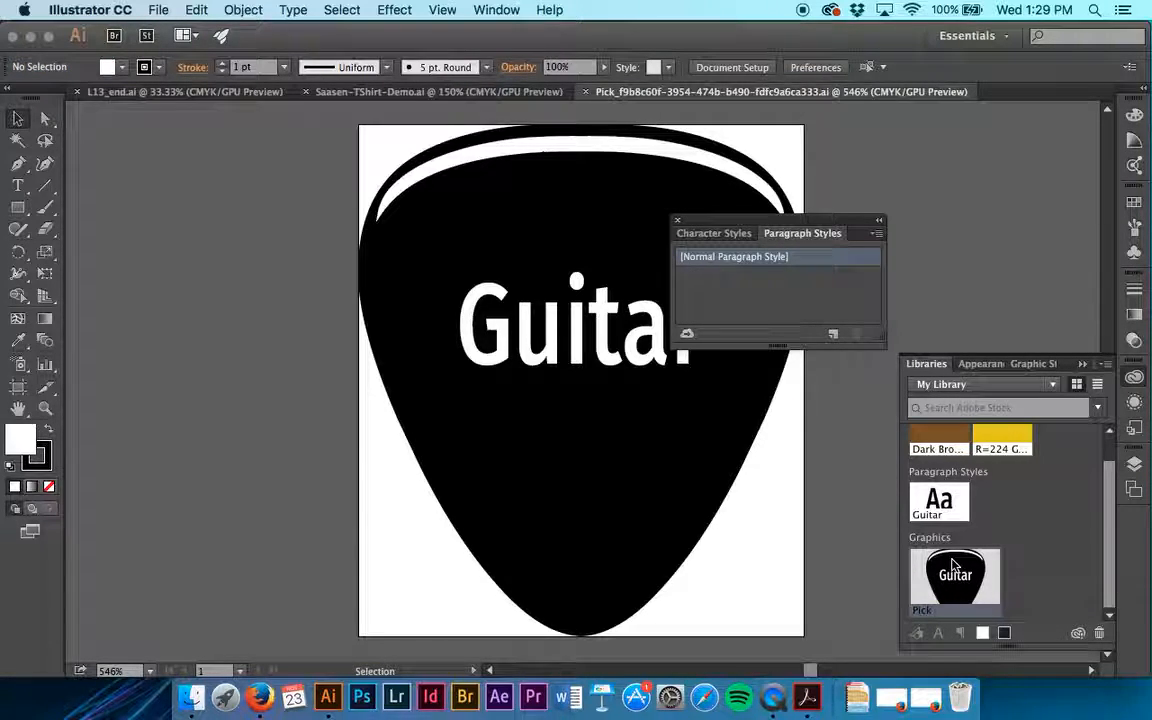
{"action": "left_click", "coordinate": [670, 490]}
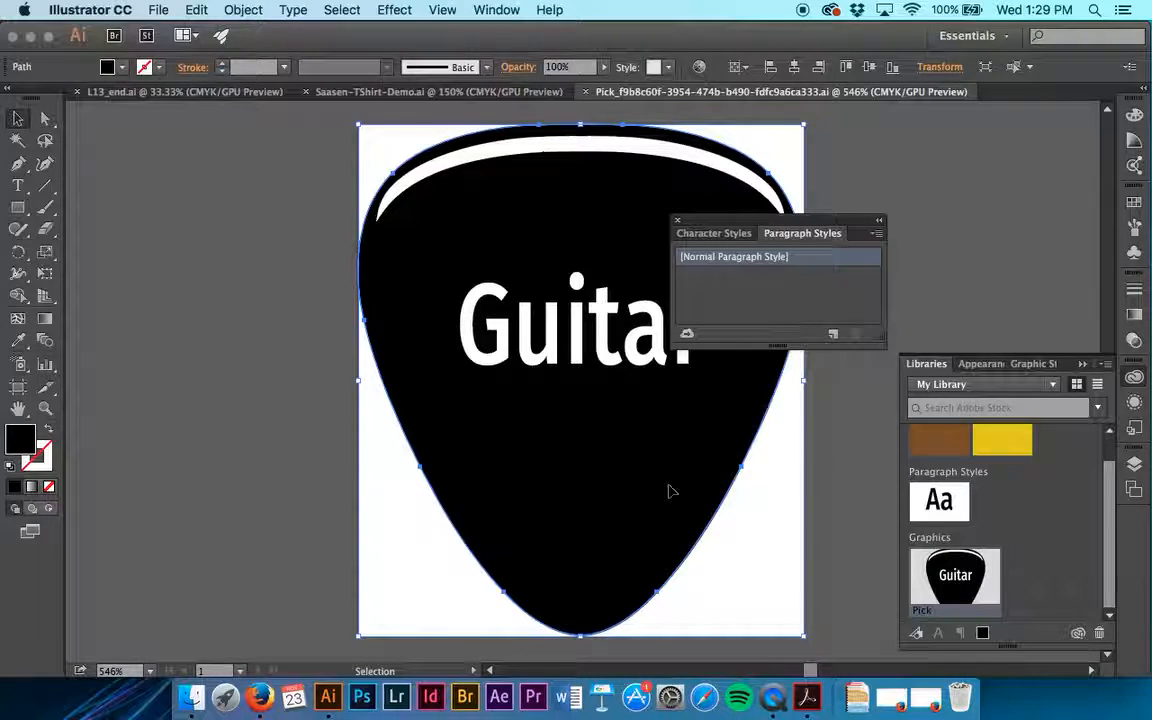
{"action": "left_click", "coordinate": [112, 67]}
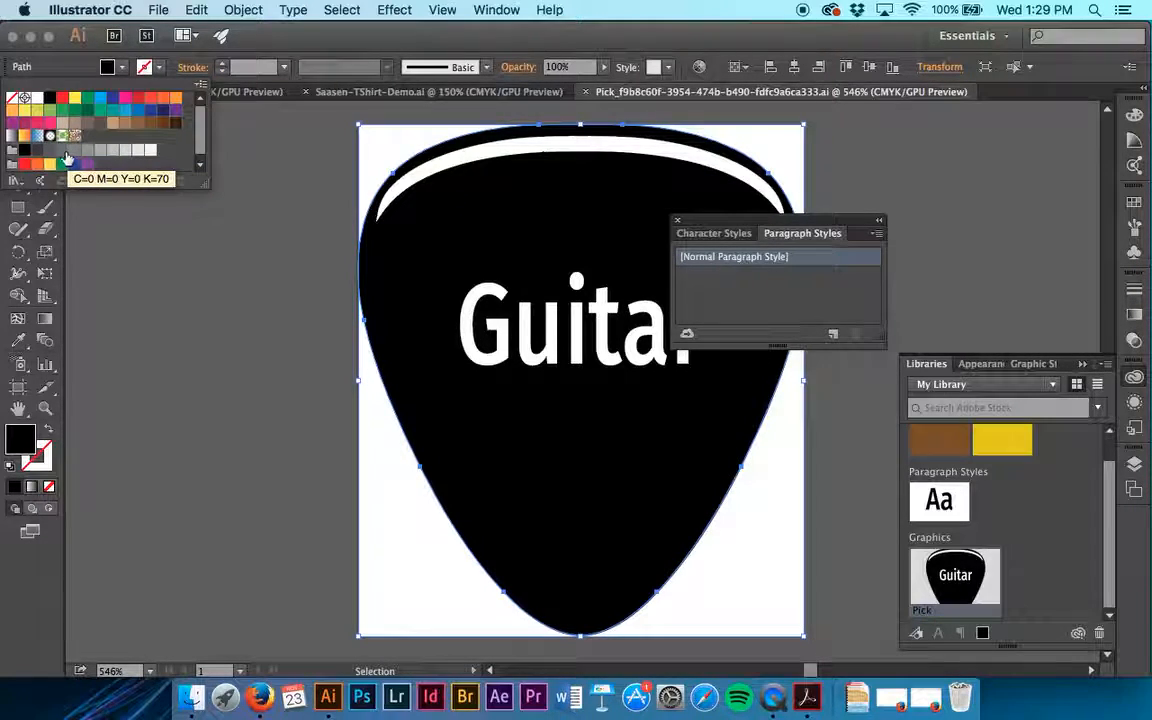
{"action": "left_click", "coordinate": [62, 150]}
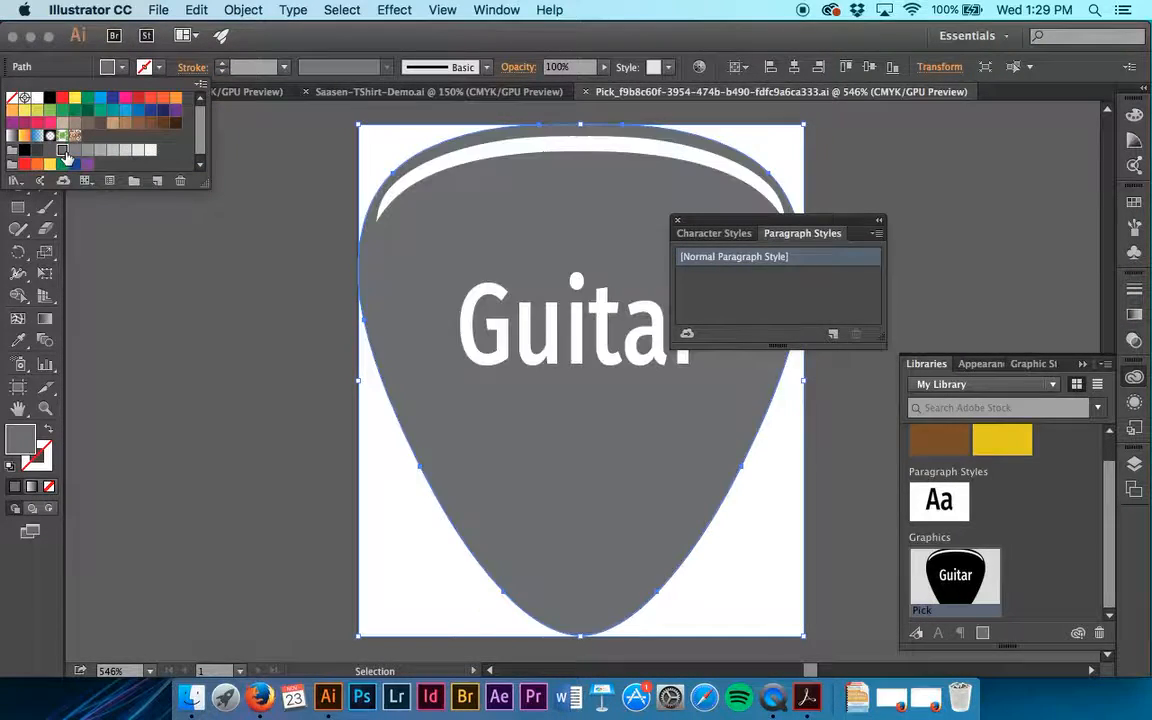
{"action": "left_click", "coordinate": [305, 293]}
Step: Close the Pick graphic's document, saving its changes
{"action": "left_click", "coordinate": [155, 9]}
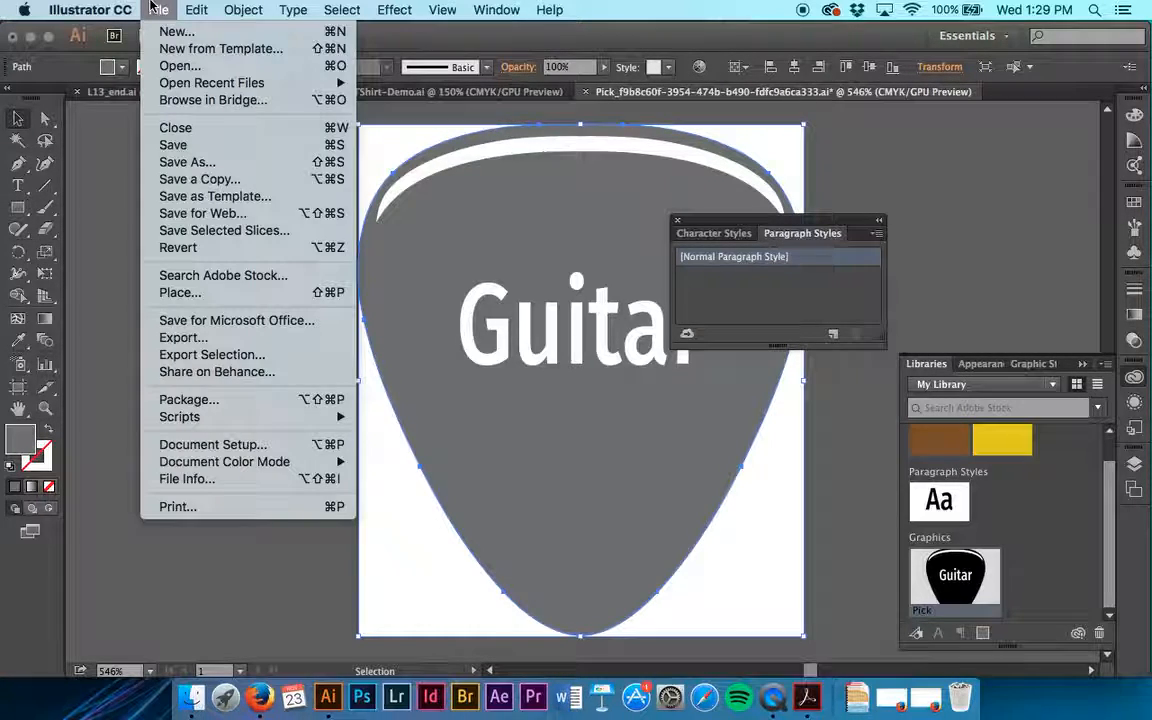
{"action": "left_click", "coordinate": [178, 129]}
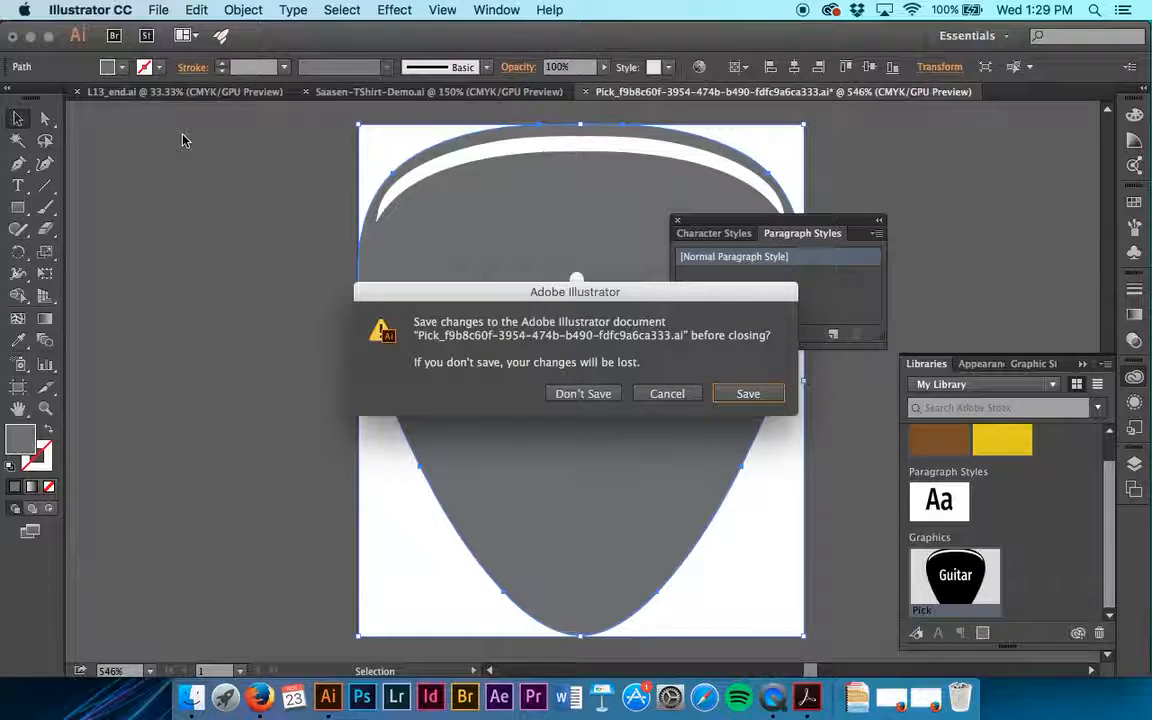
{"action": "left_click", "coordinate": [744, 400]}
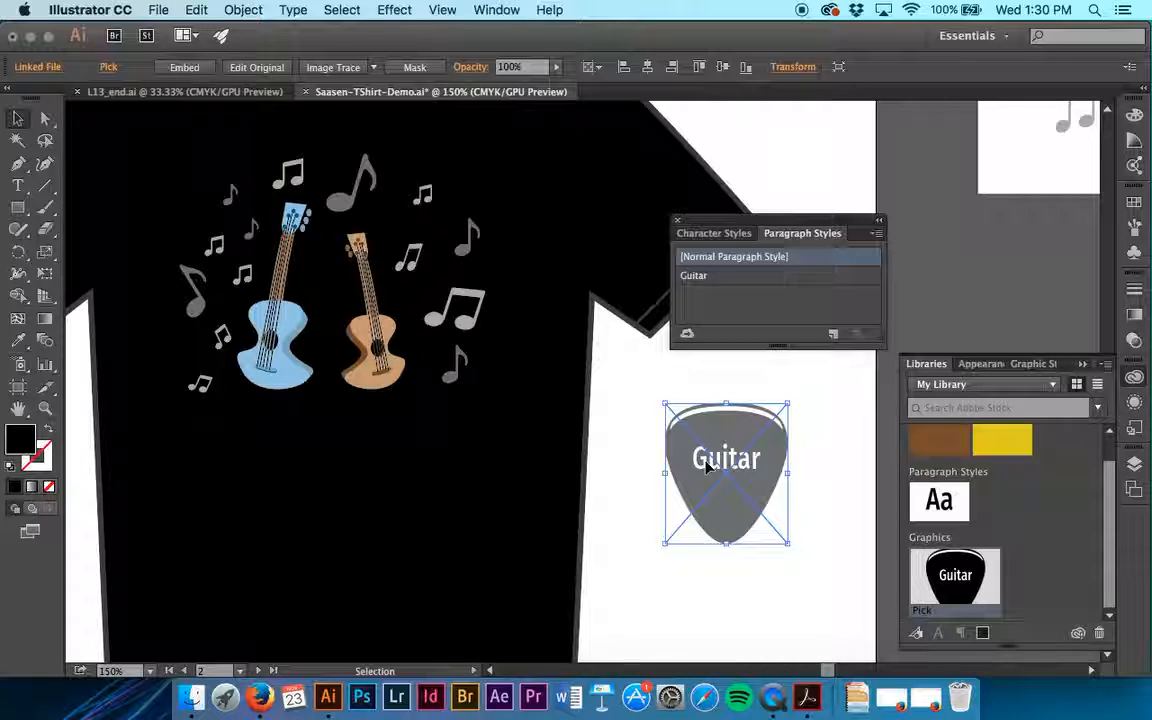
Step: Update the link of the Pick graphic placed beside the shirt, embed it in the design and deselect it
{"action": "left_click", "coordinate": [40, 67]}
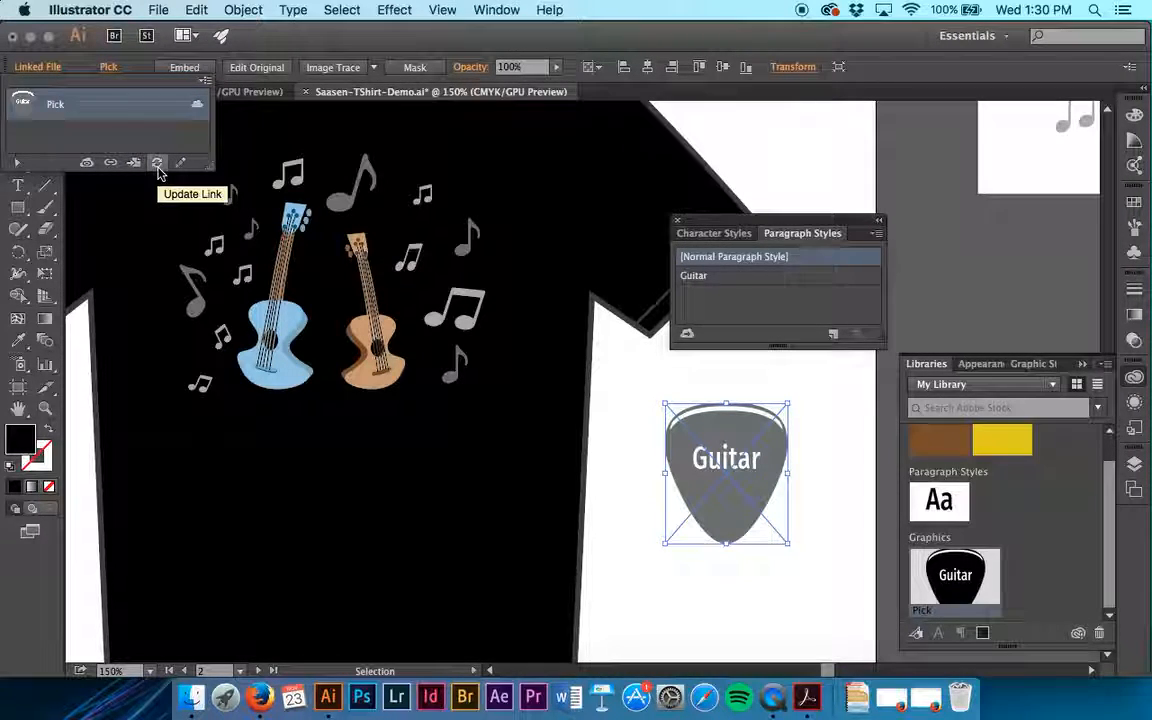
{"action": "left_click", "coordinate": [157, 166]}
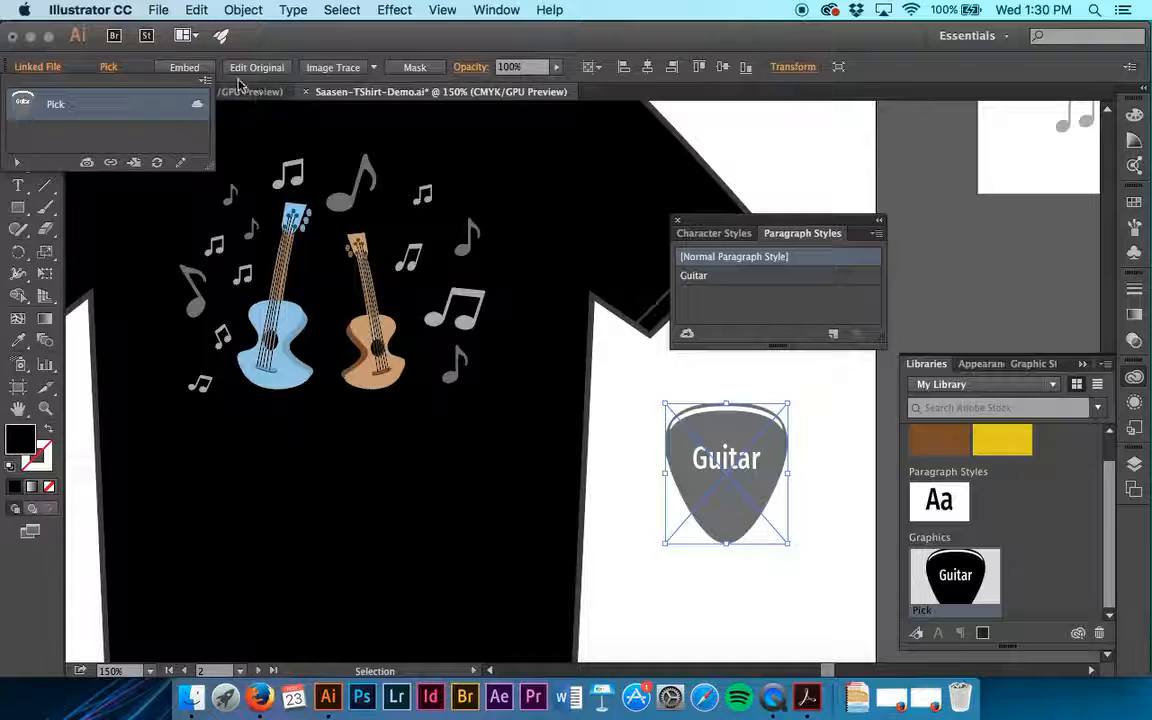
{"action": "left_click", "coordinate": [170, 66]}
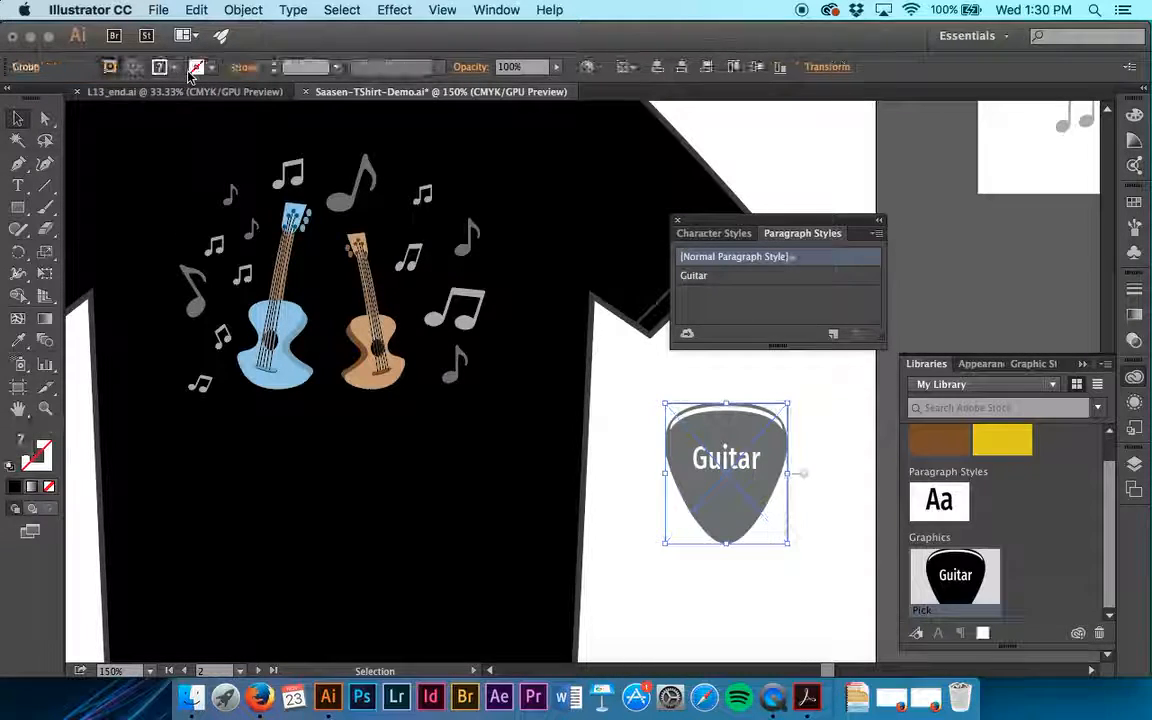
{"action": "left_click", "coordinate": [627, 425]}
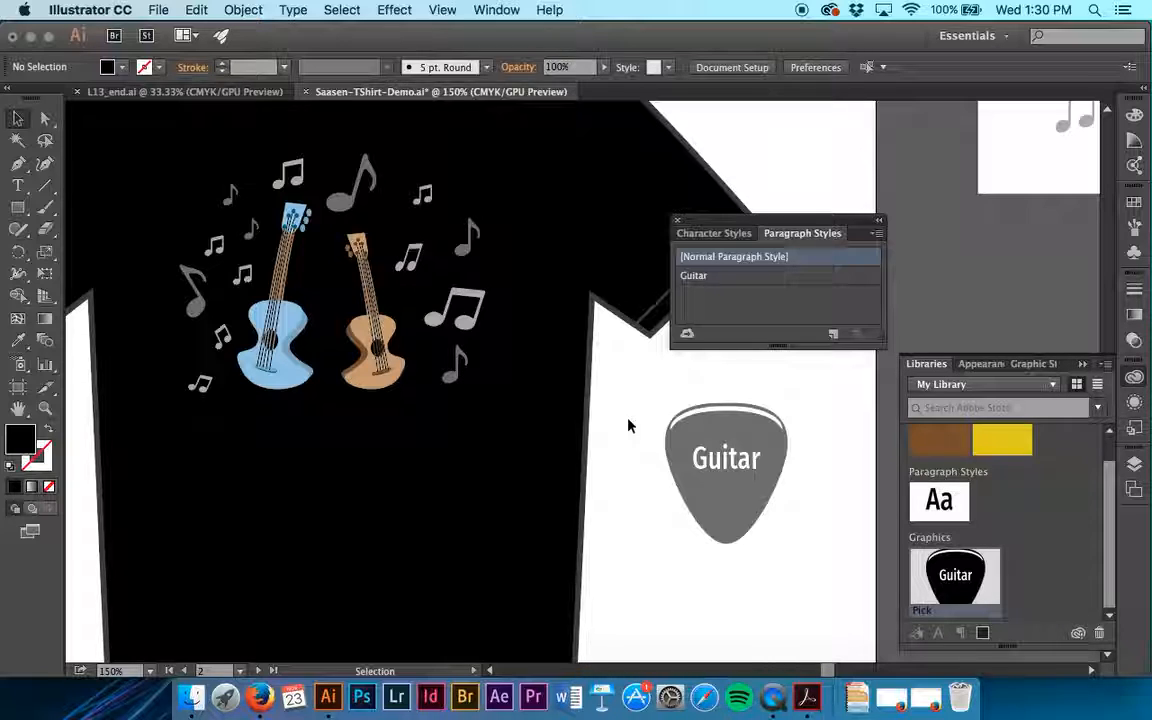
Step: Move the pick onto the shirt and scale it down to fit between the bodies of the two guitars
{"action": "left_click", "coordinate": [717, 481]}
{"action": "left_click_drag", "start_coordinate": [722, 501], "coordinate": [330, 385]}
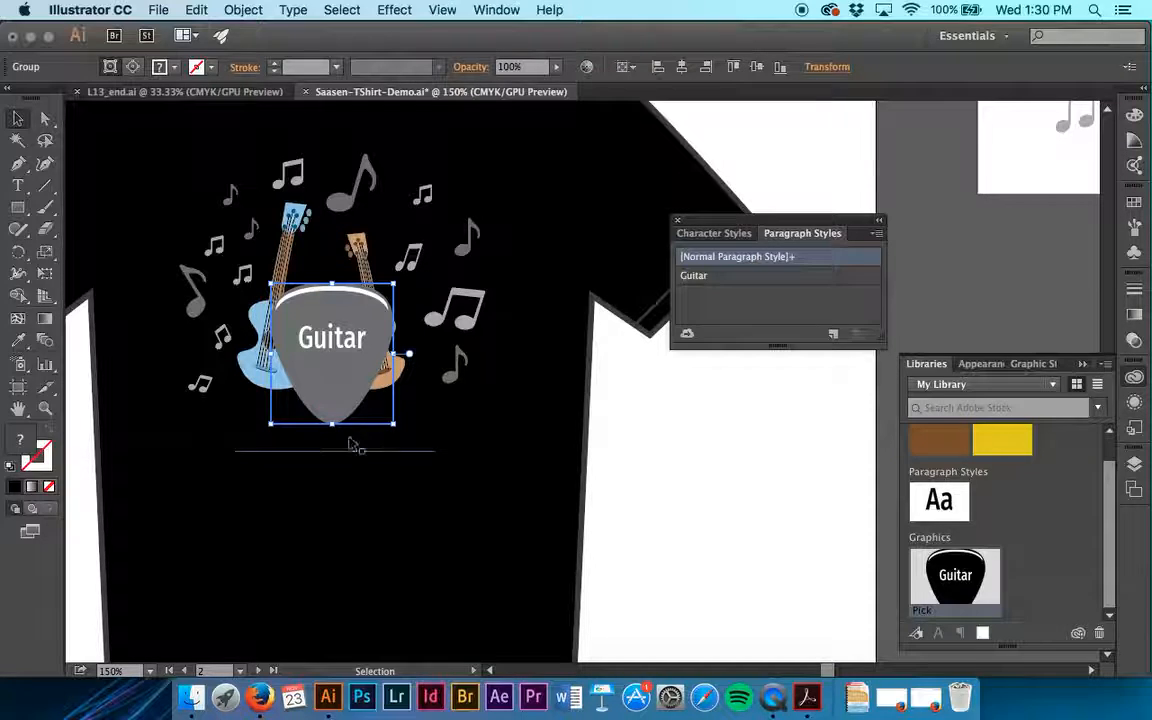
{"action": "left_click_drag", "start_coordinate": [397, 424], "coordinate": [334, 363]}
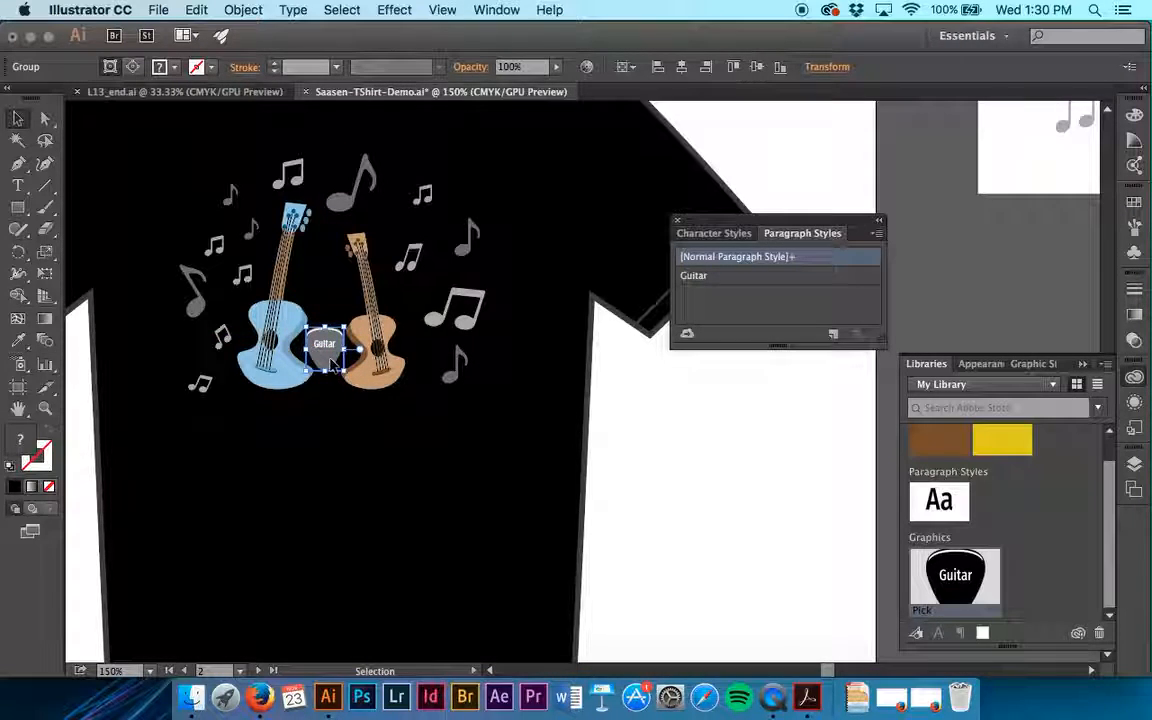
Step: Fill the "Rock On" text below the guitars with white and deselect it
{"action": "left_click", "coordinate": [321, 447]}
{"action": "double_click", "coordinate": [321, 449]}
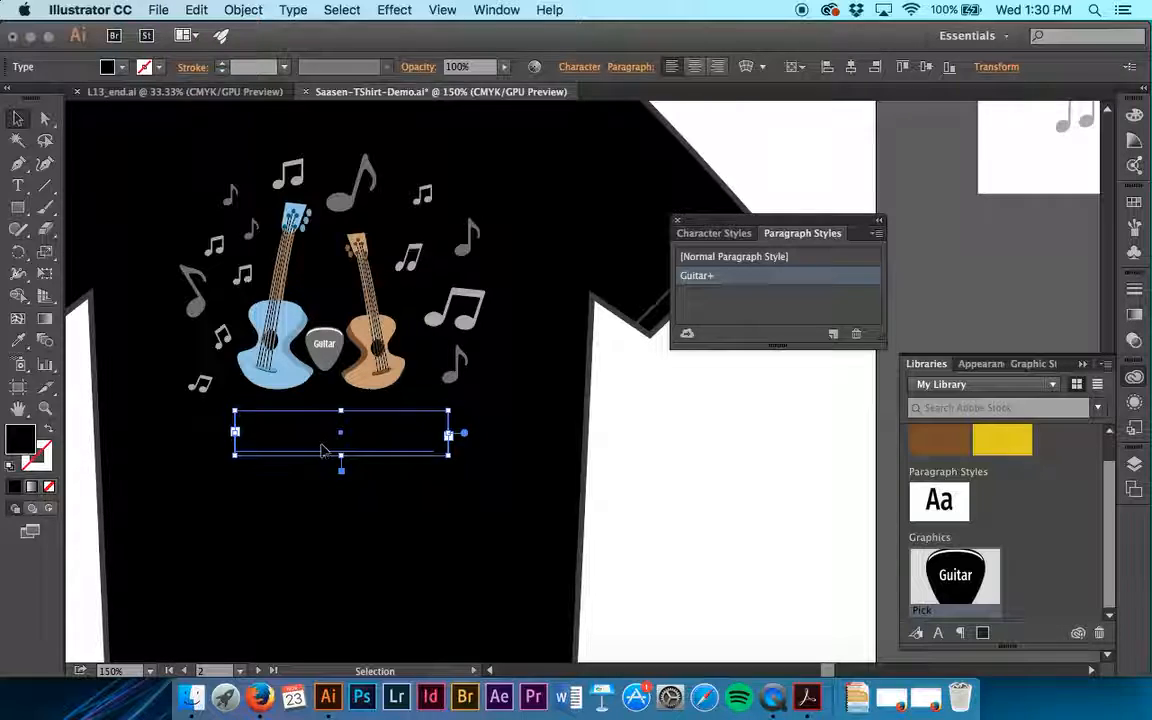
{"action": "key", "text": "super+a"}
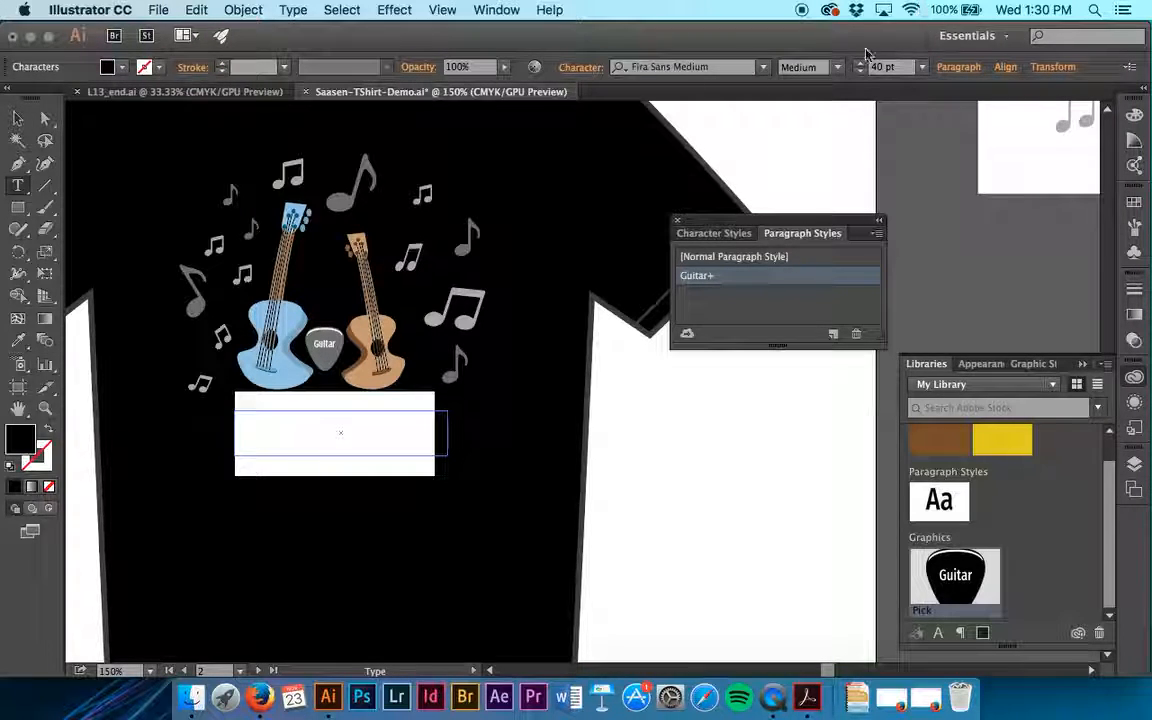
{"action": "left_click", "coordinate": [124, 68]}
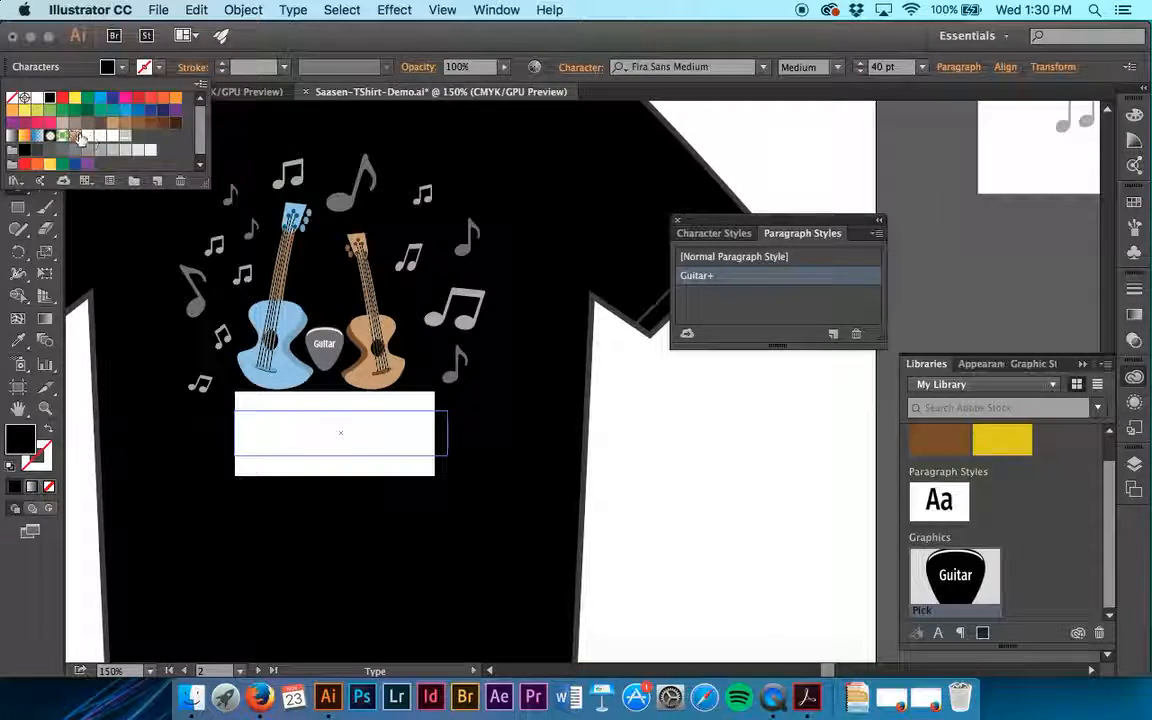
{"action": "left_click", "coordinate": [37, 98]}
{"action": "left_click", "coordinate": [696, 430]}
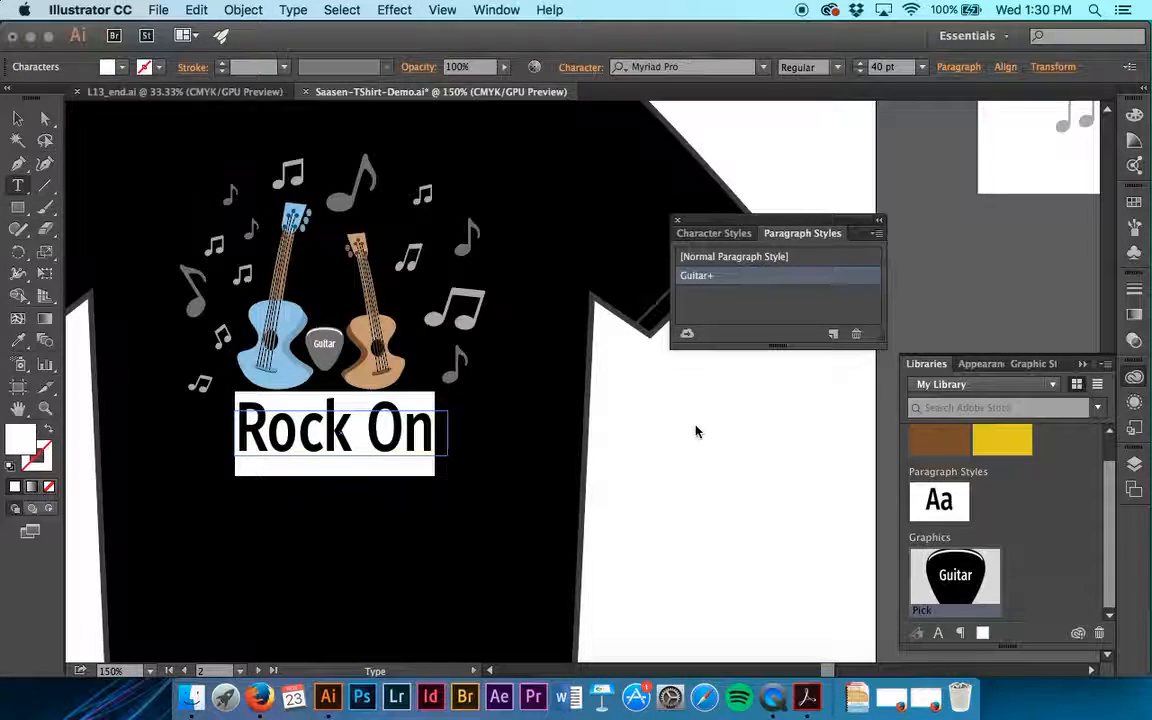
{"action": "left_click", "coordinate": [345, 430]}
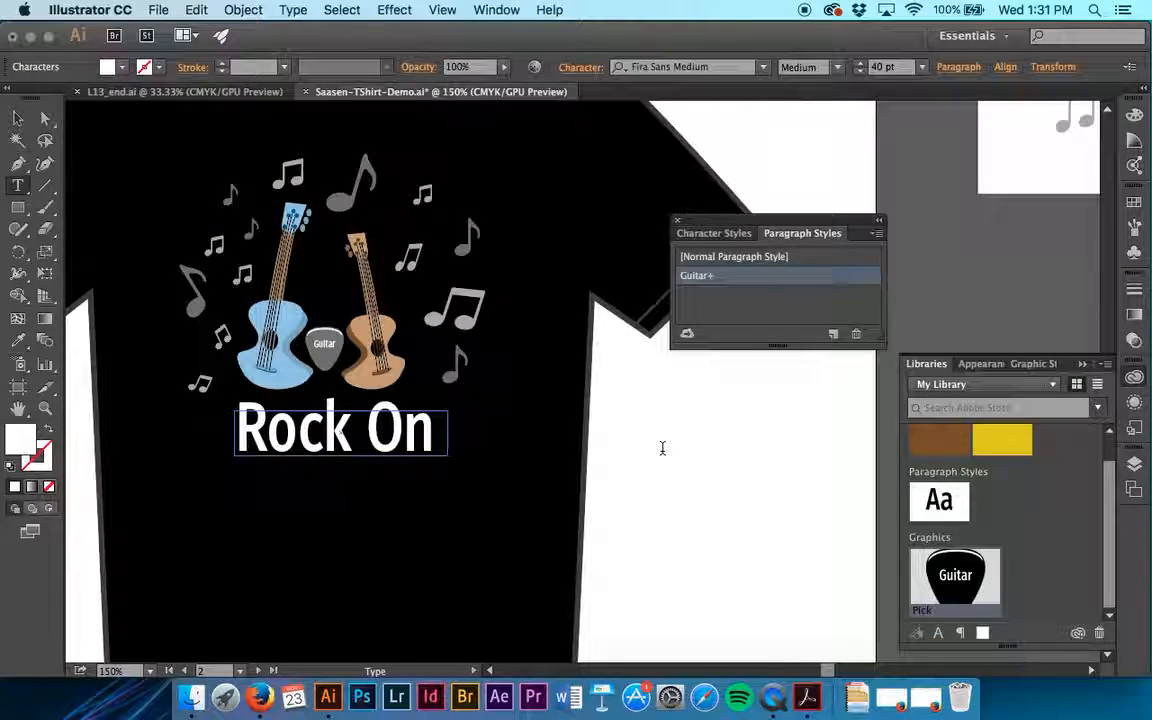
{"action": "left_click", "coordinate": [17, 118]}
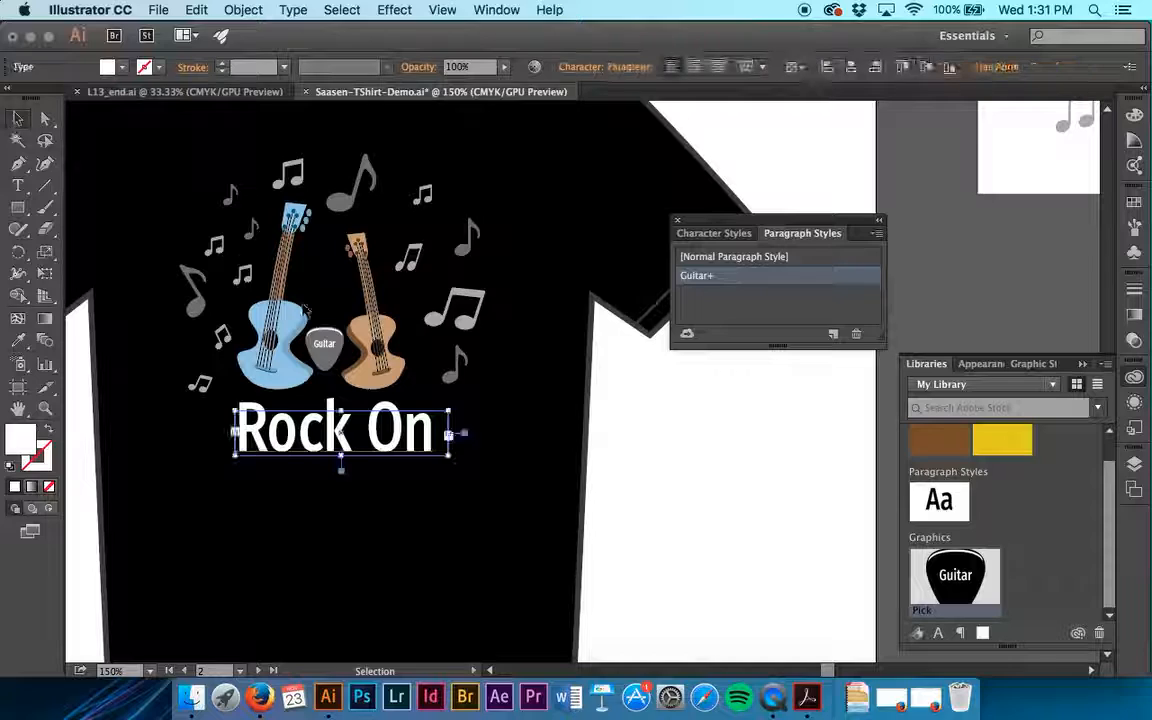
{"action": "left_click", "coordinate": [592, 451]}
Step: Compare the design with the finished L13_end.ai document, return to the T-shirt design and save it
{"action": "left_click", "coordinate": [228, 92]}
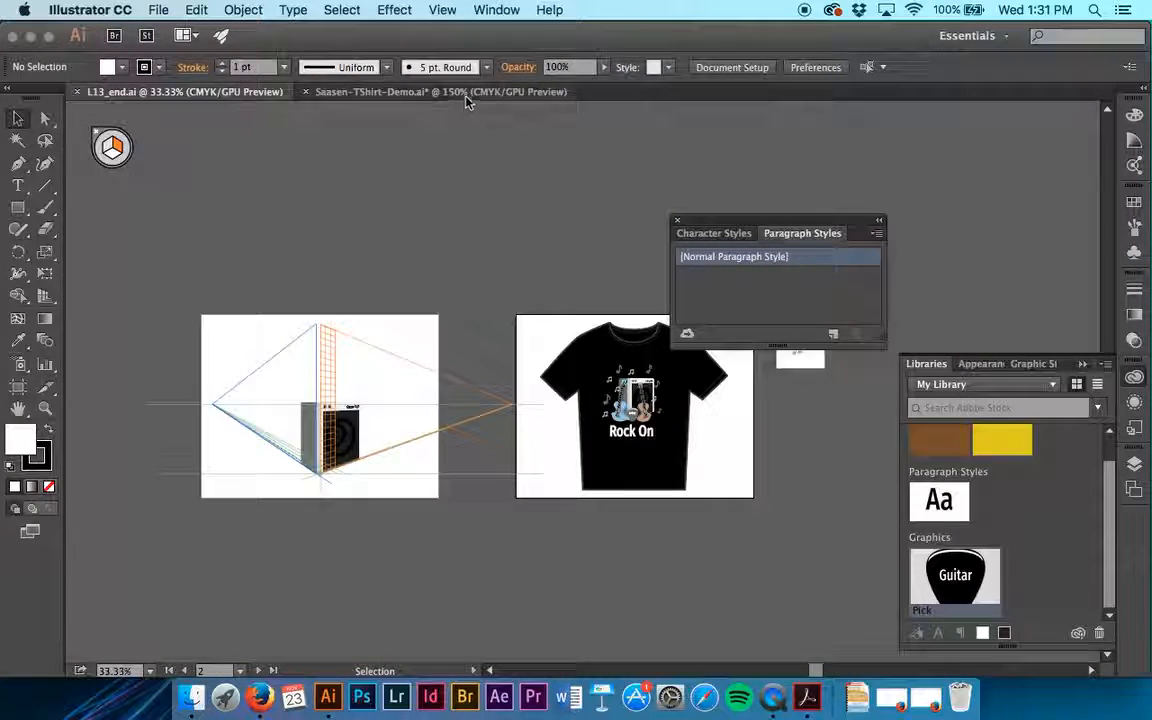
{"action": "left_click", "coordinate": [418, 86]}
{"action": "key", "text": "a"}
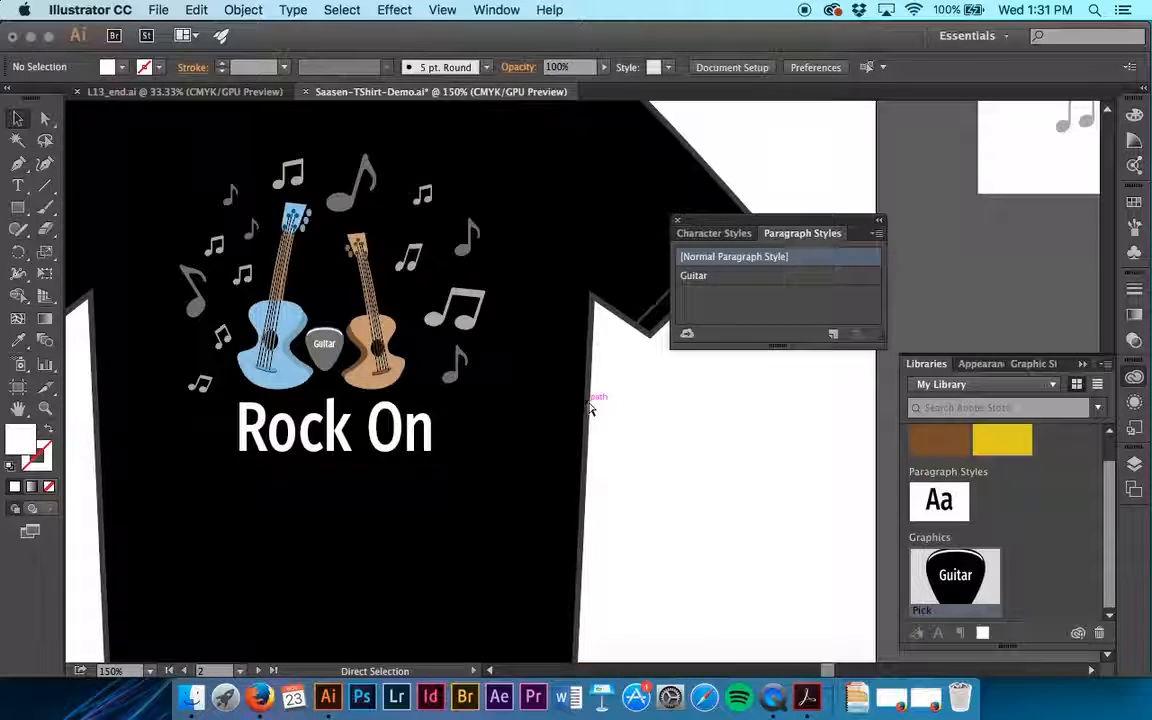
{"action": "key", "text": "v"}
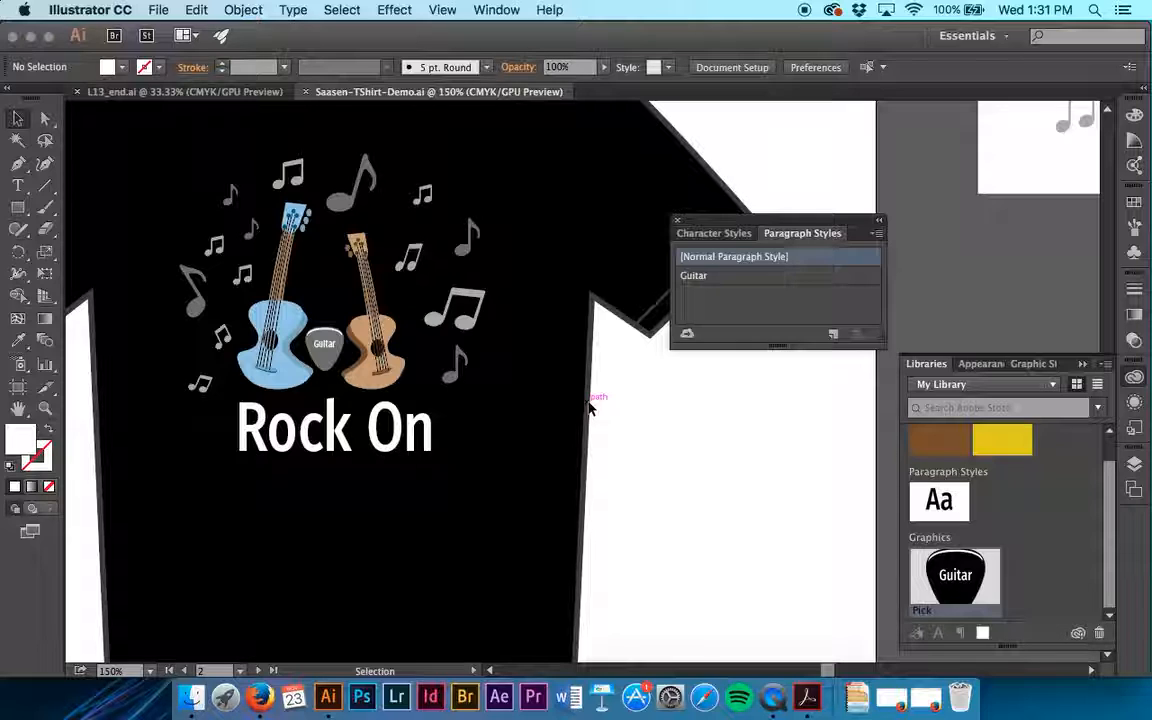
Step: Reset the Essentials workspace, then display the document's layers with the Content layer collapsed
{"action": "left_click", "coordinate": [968, 36]}
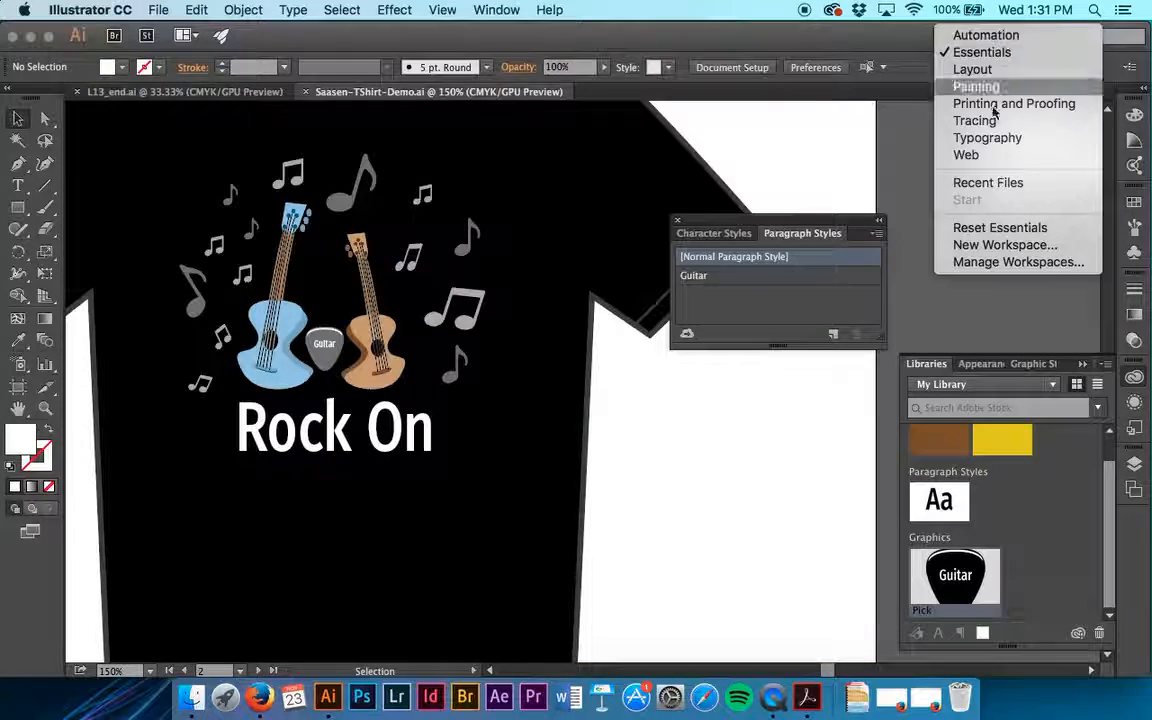
{"action": "left_click", "coordinate": [1001, 229]}
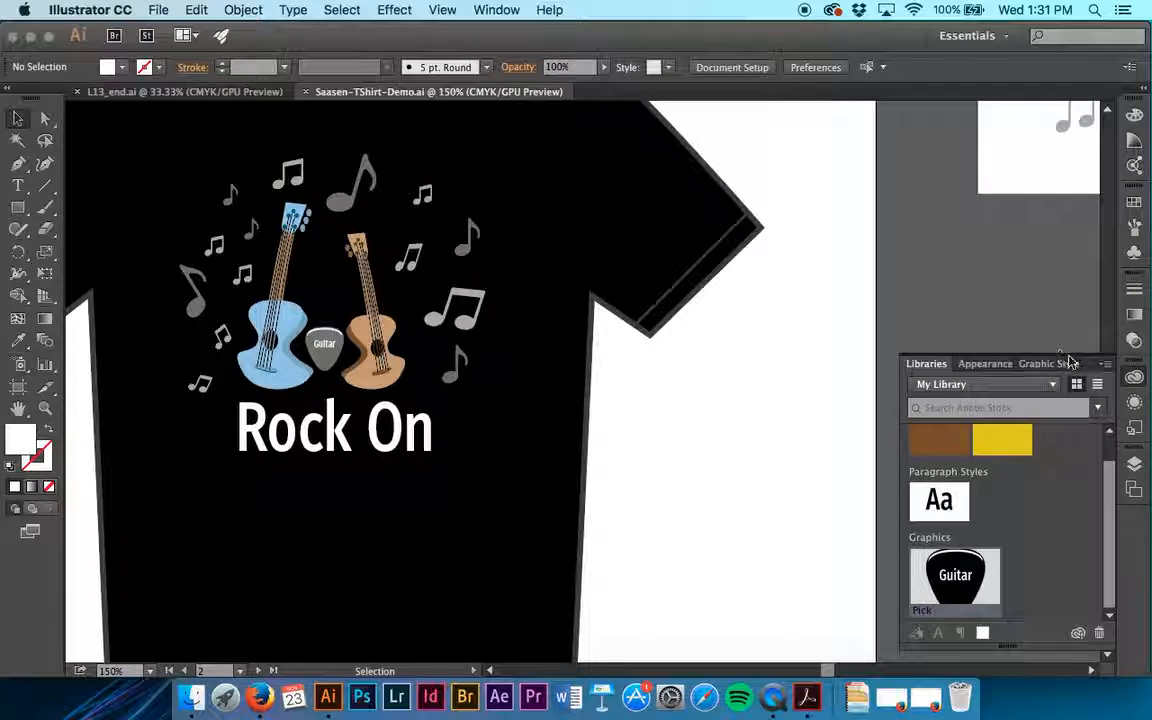
{"action": "left_click", "coordinate": [1135, 466]}
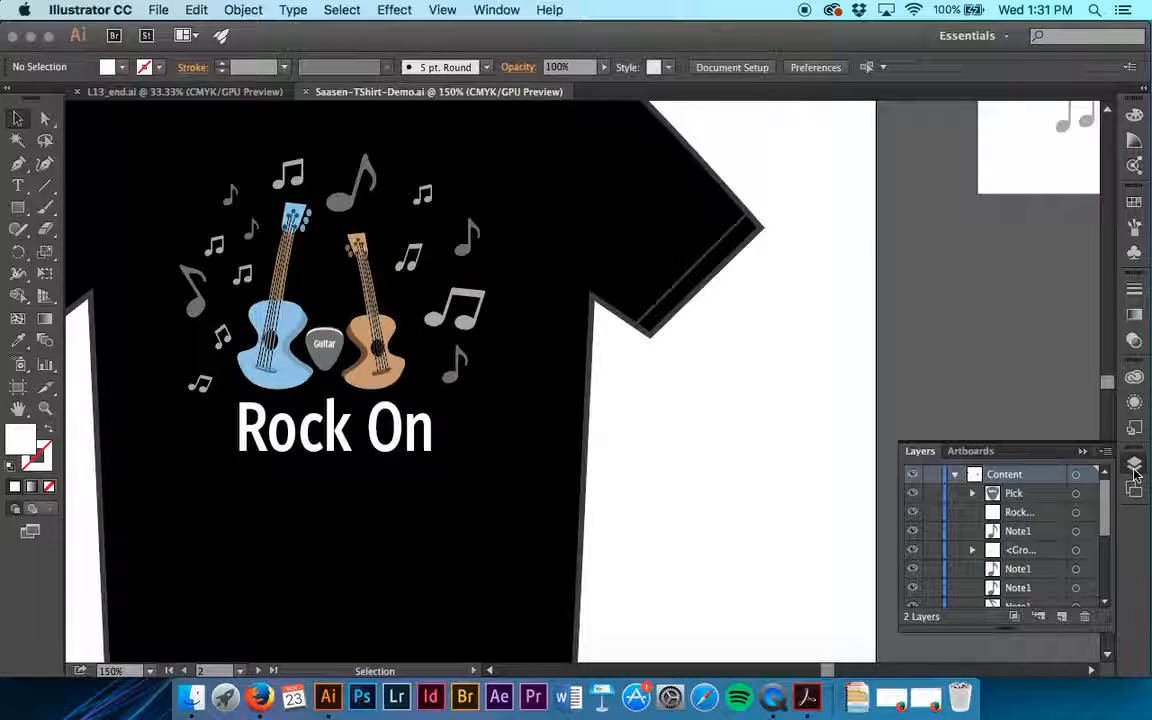
{"action": "left_click", "coordinate": [955, 474]}
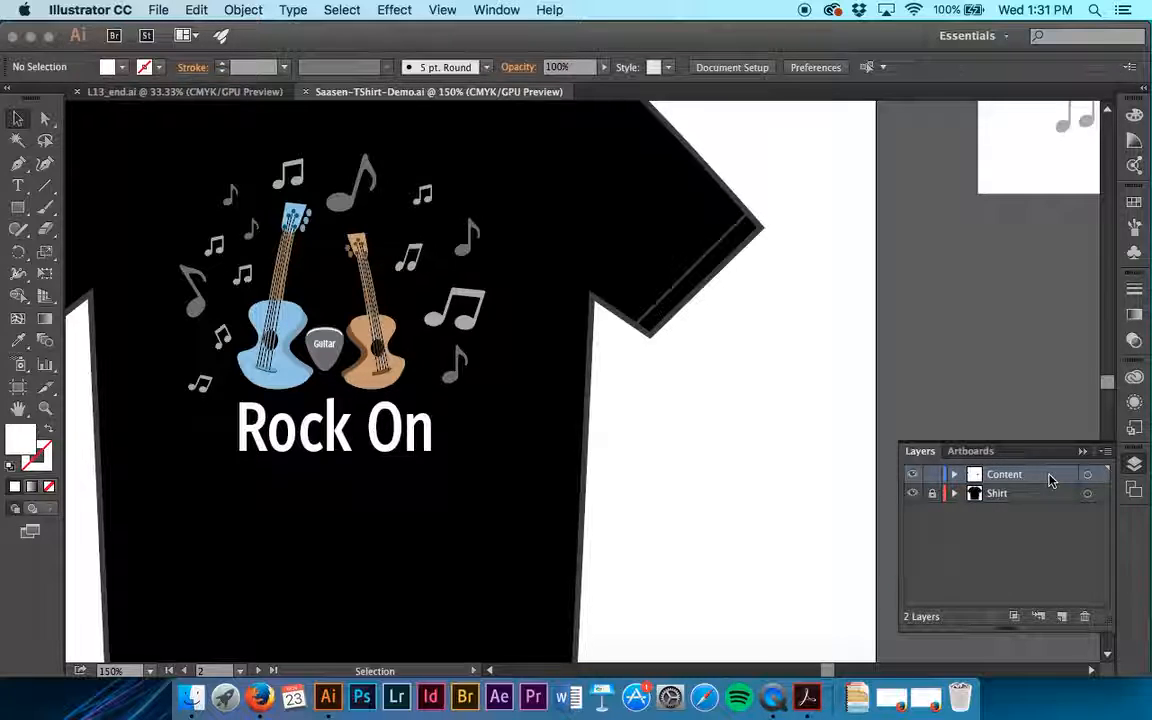
{"action": "key", "text": "s"}
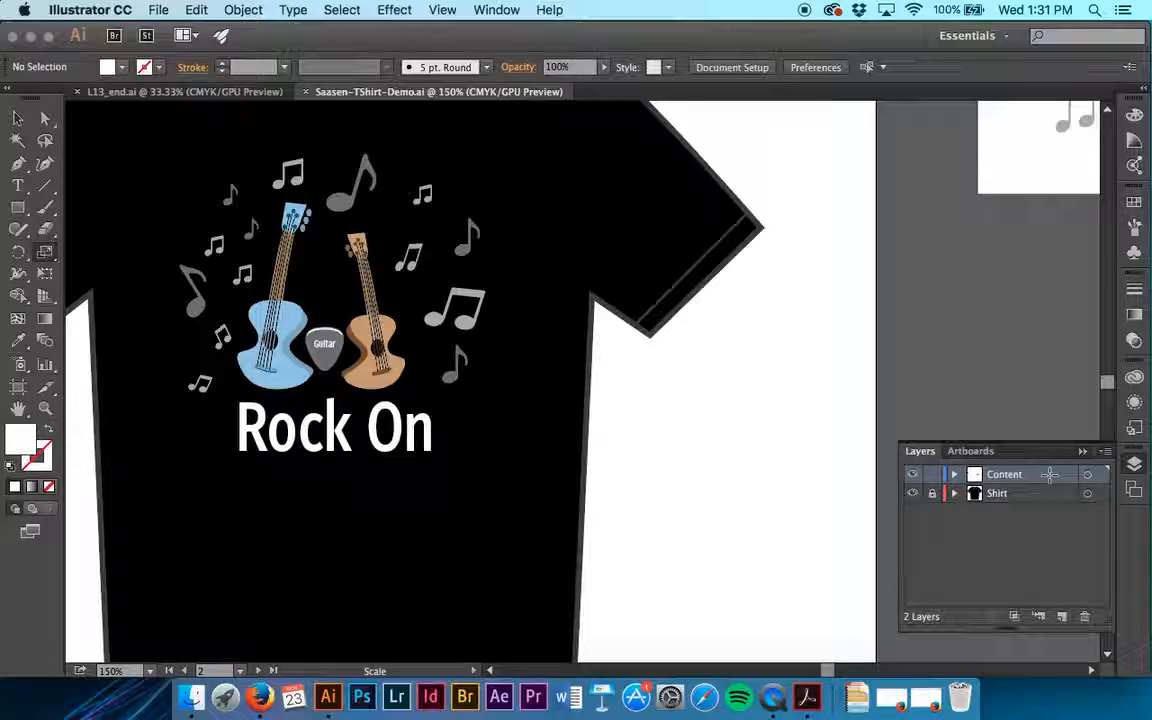